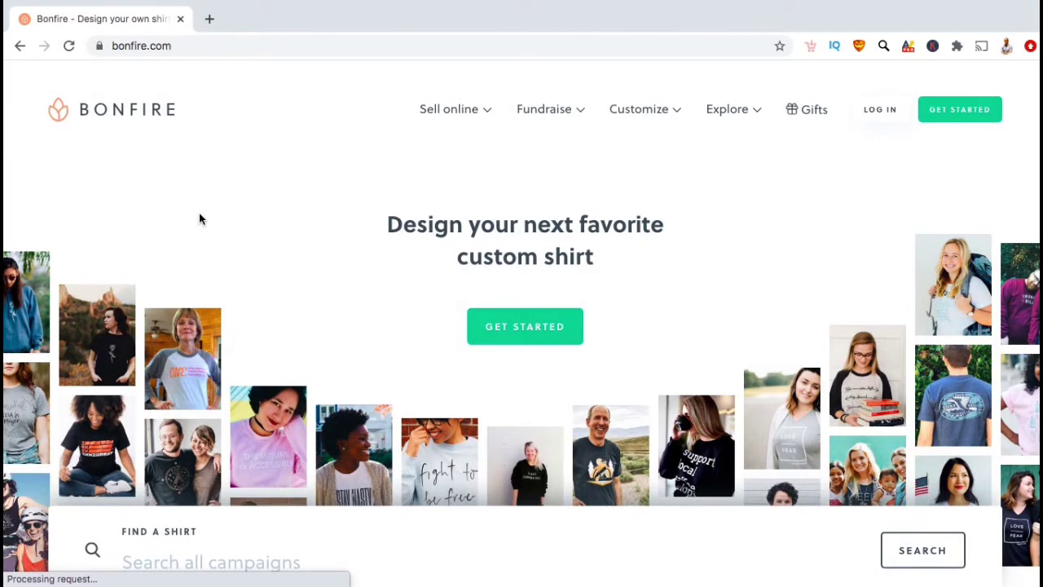
Browse Bonfire's homepage selling features, then go to the Get Started page.
scroll(200, 216, down, 5)
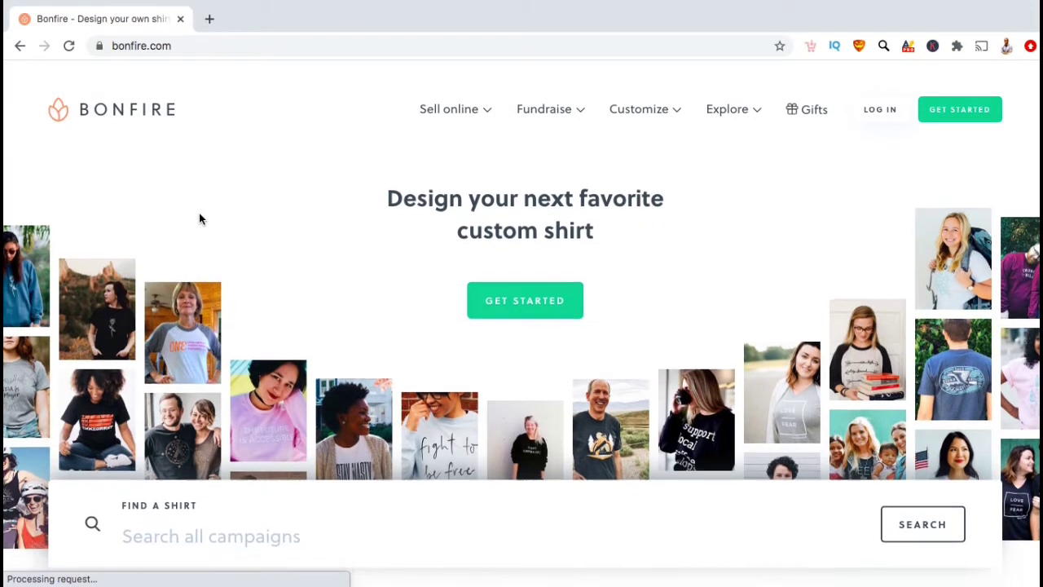
scroll(200, 218, down, 3)
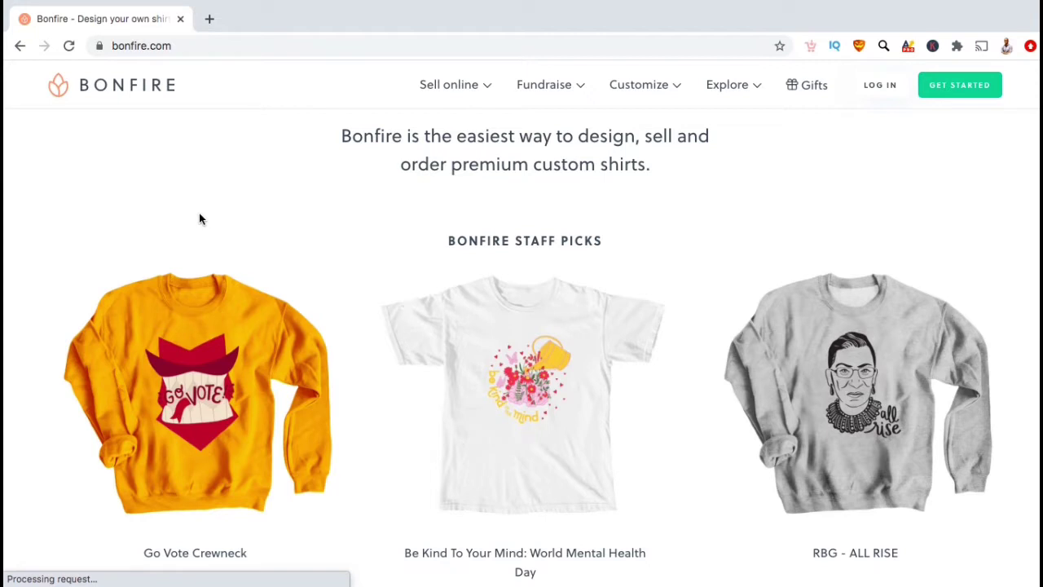
scroll(200, 218, down, 7)
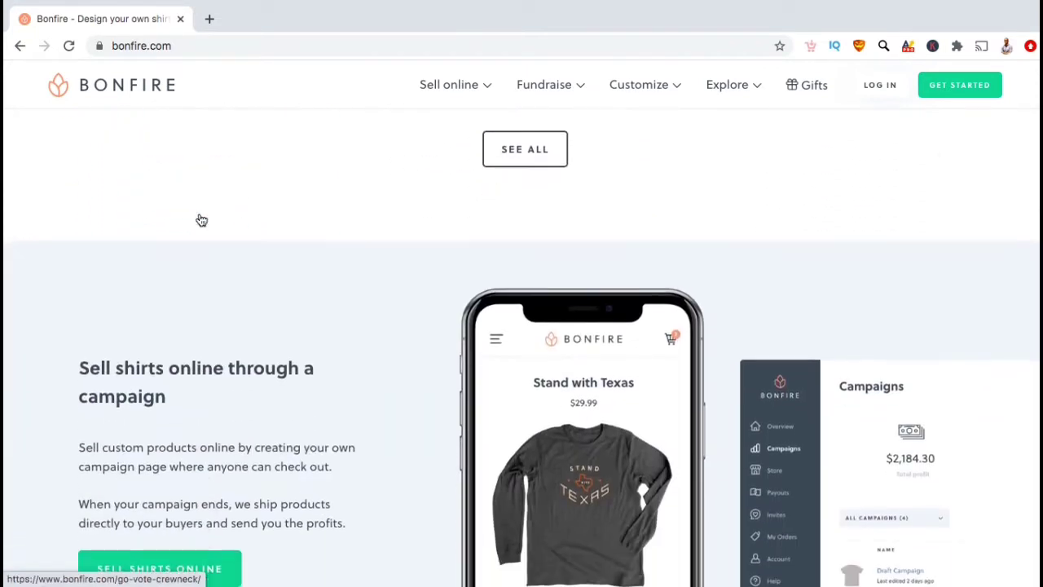
scroll(200, 219, down, 2)
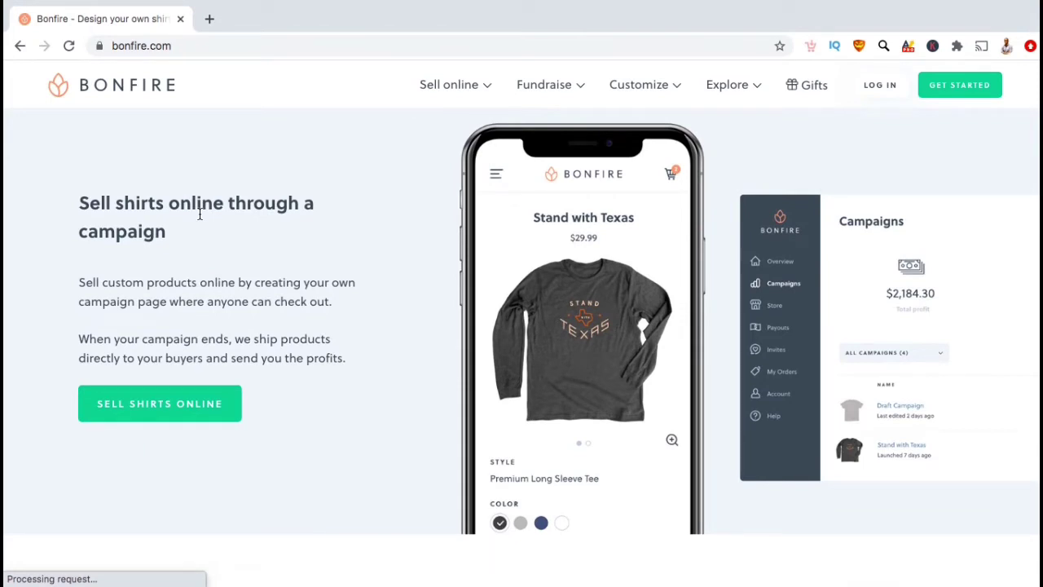
scroll(198, 213, down, 5)
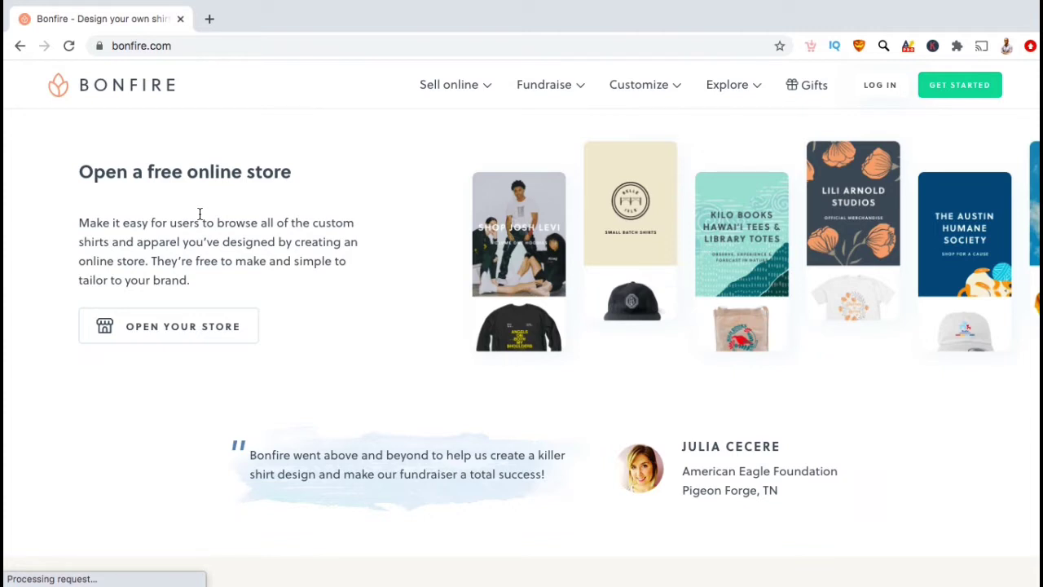
scroll(199, 212, up, 15)
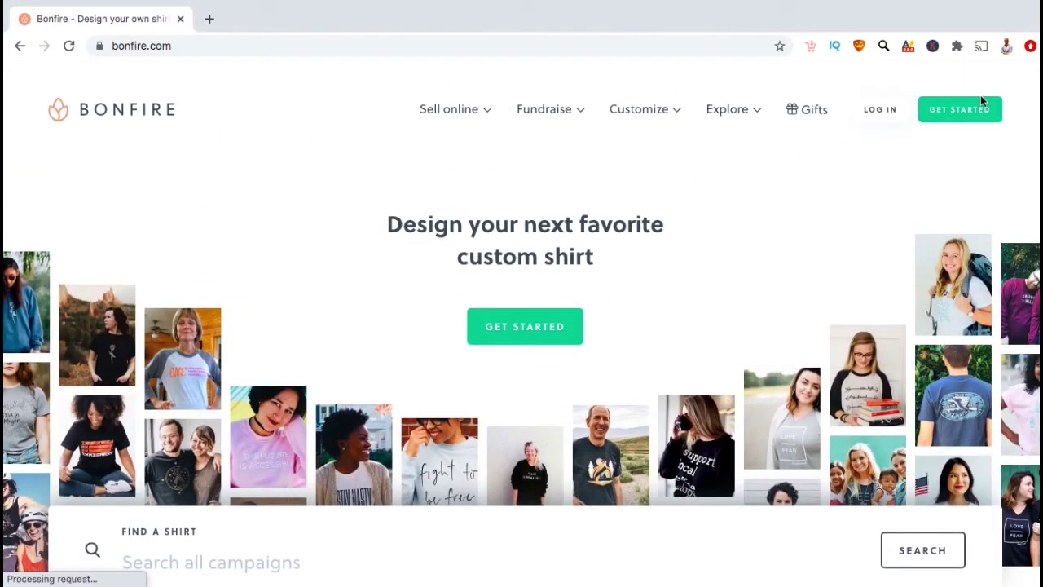
click(958, 114)
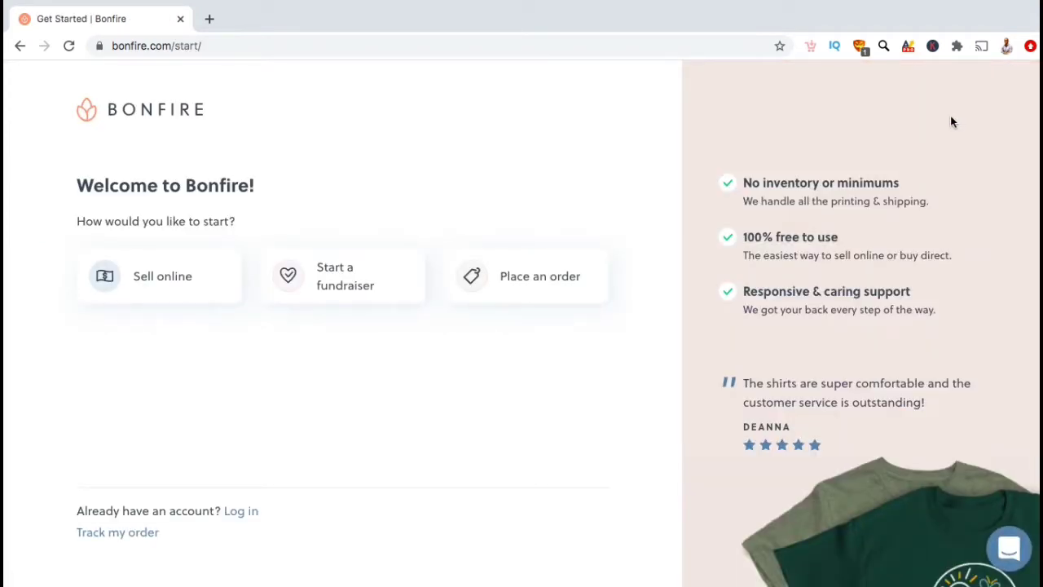
Choose to sell online with a store rather than a single campaign, and continue to sign-up.
click(194, 276)
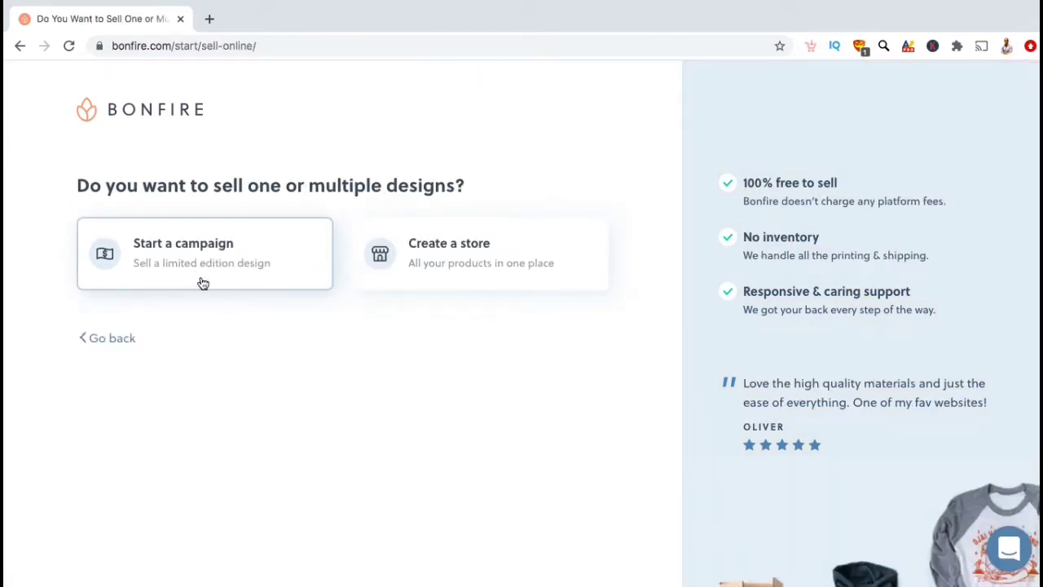
click(390, 272)
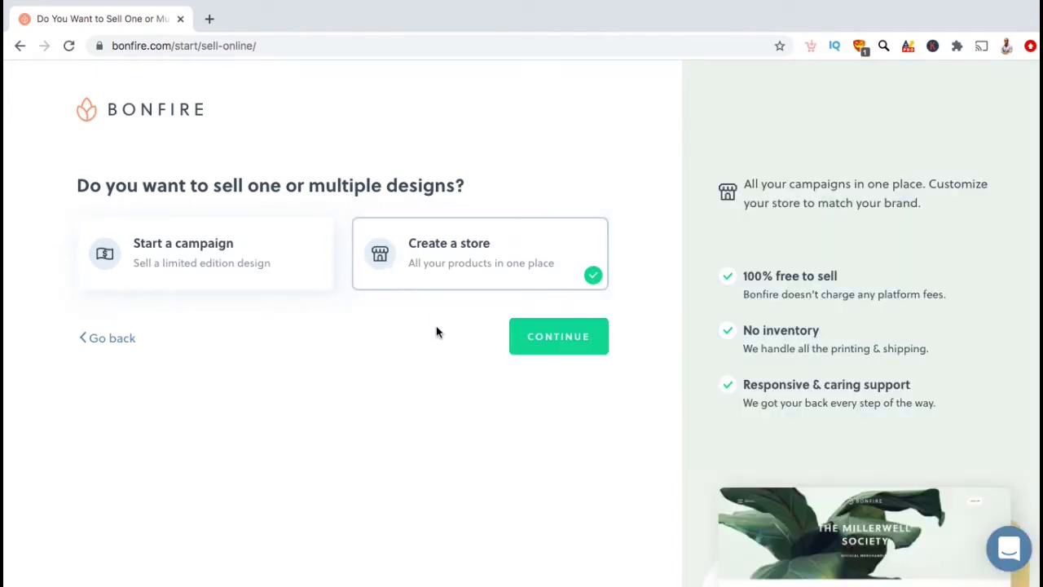
click(535, 354)
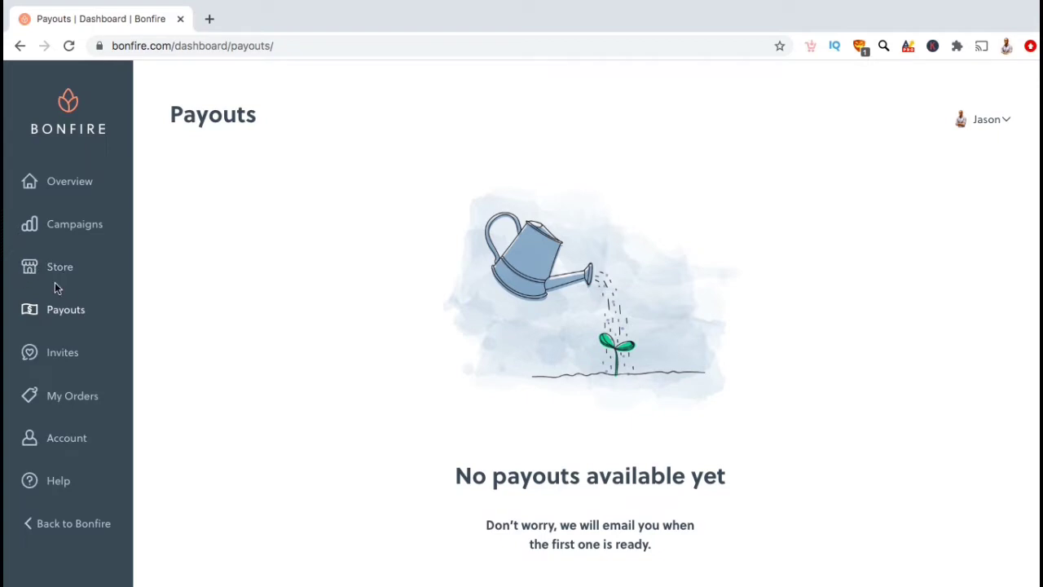
From the Store section, create a new store titled 'Quantum Designs'.
click(27, 274)
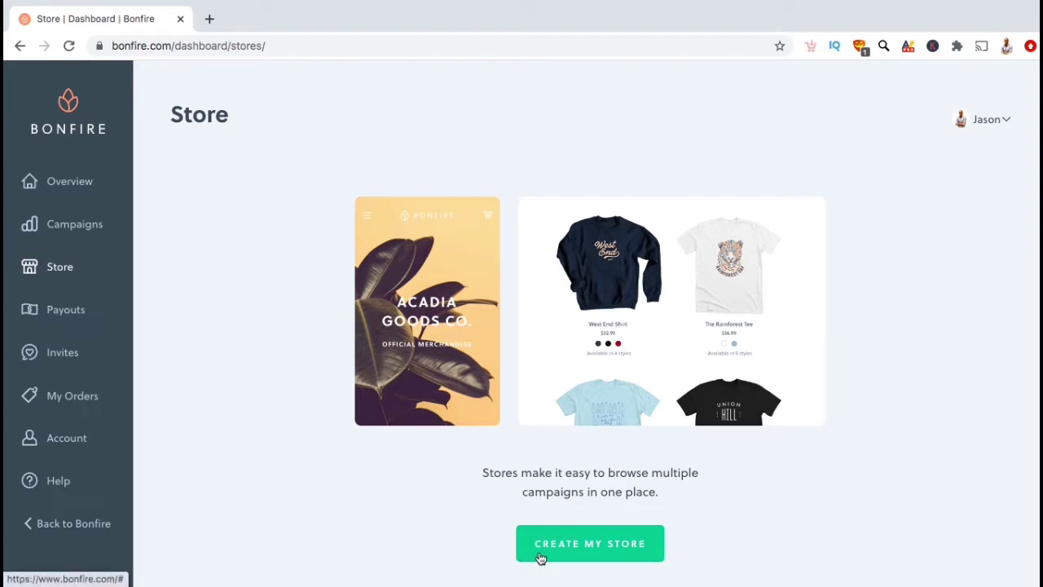
click(581, 545)
text(Quantum Designs)
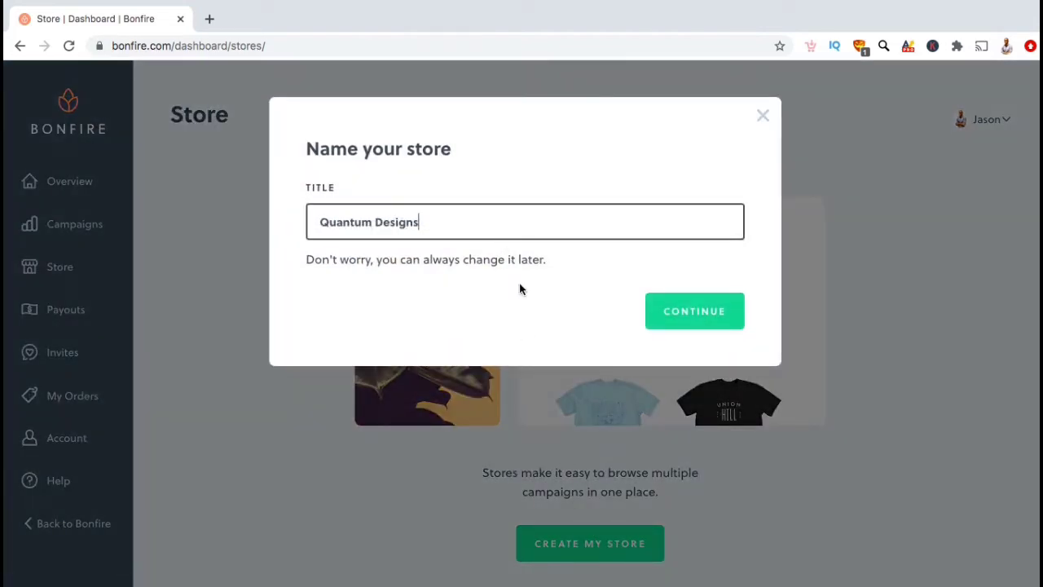
click(521, 287)
click(672, 324)
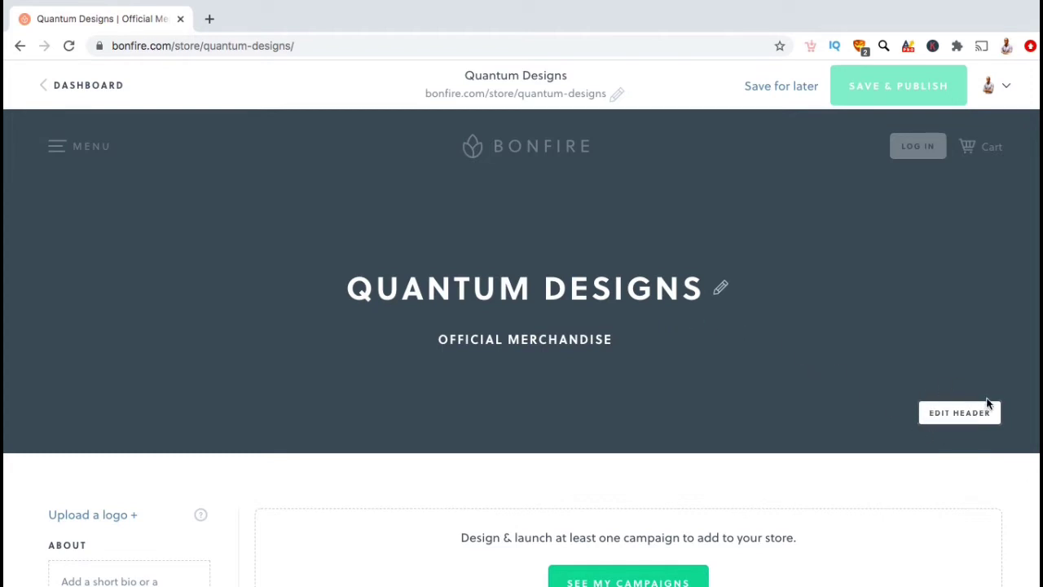
Try Light and Custom headers with yellow, light blue and grey backgrounds, then settle on Dark.
click(962, 417)
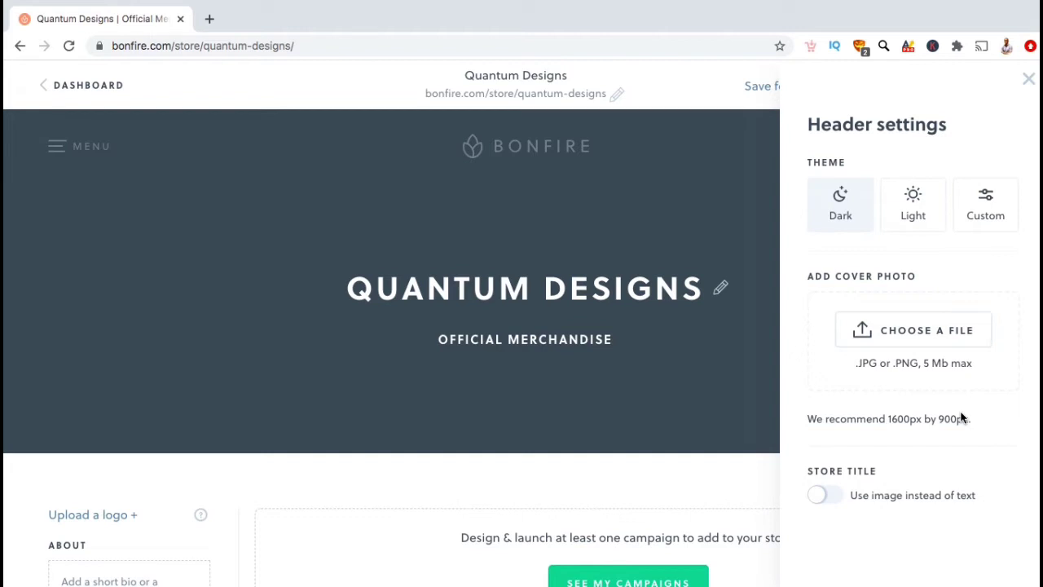
click(915, 232)
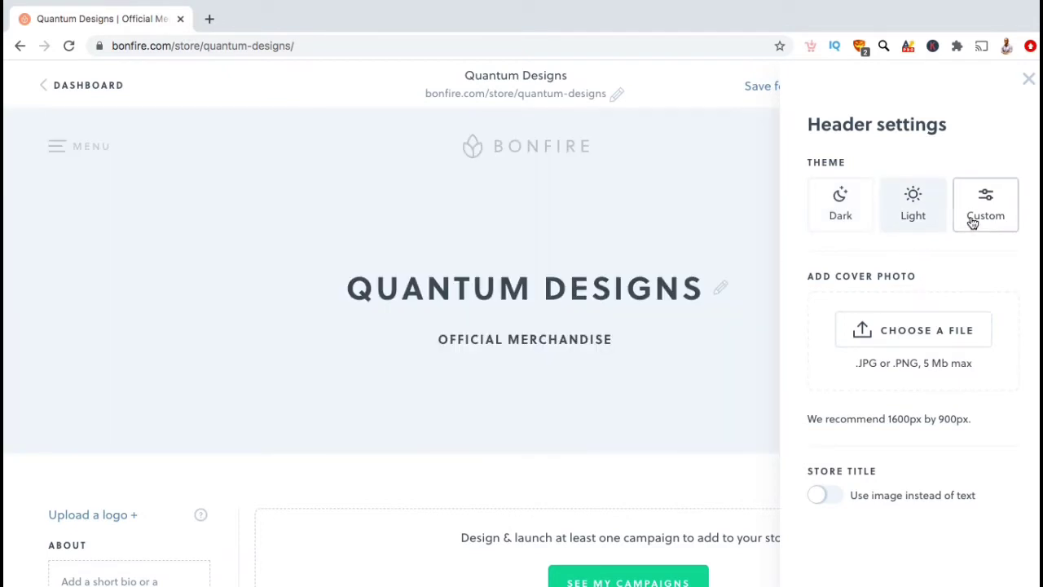
click(973, 223)
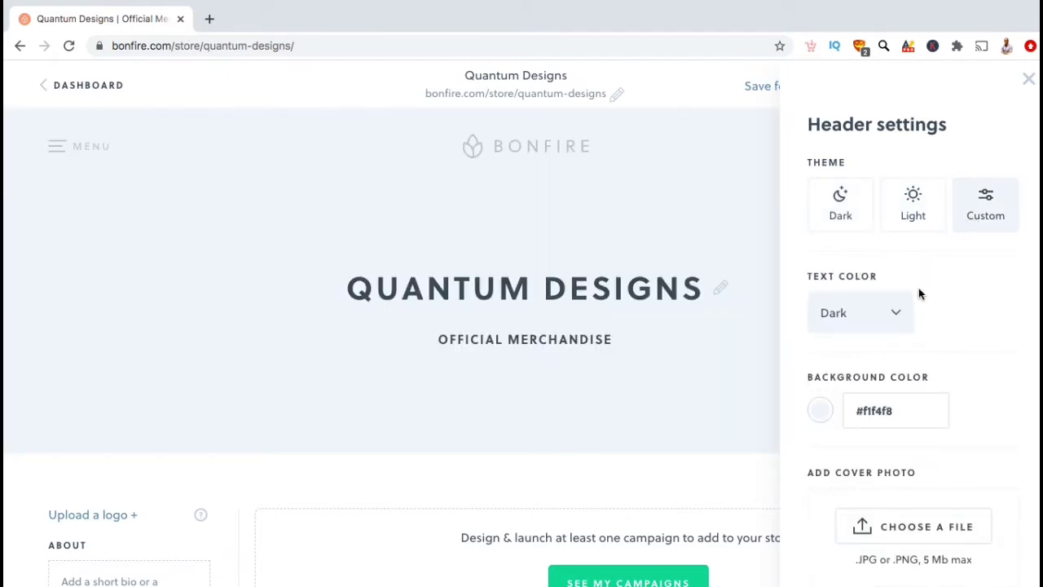
click(822, 411)
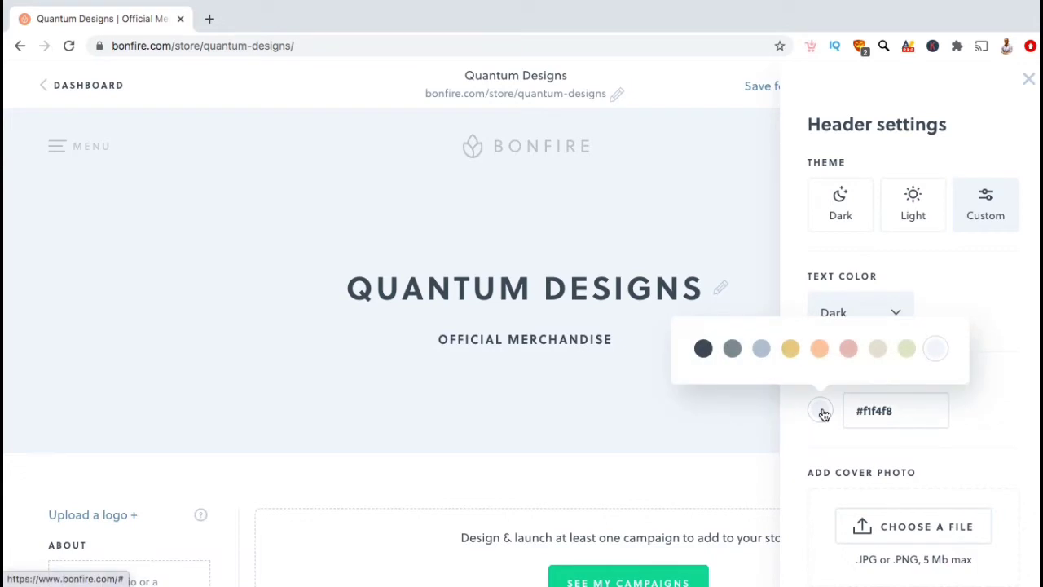
click(796, 357)
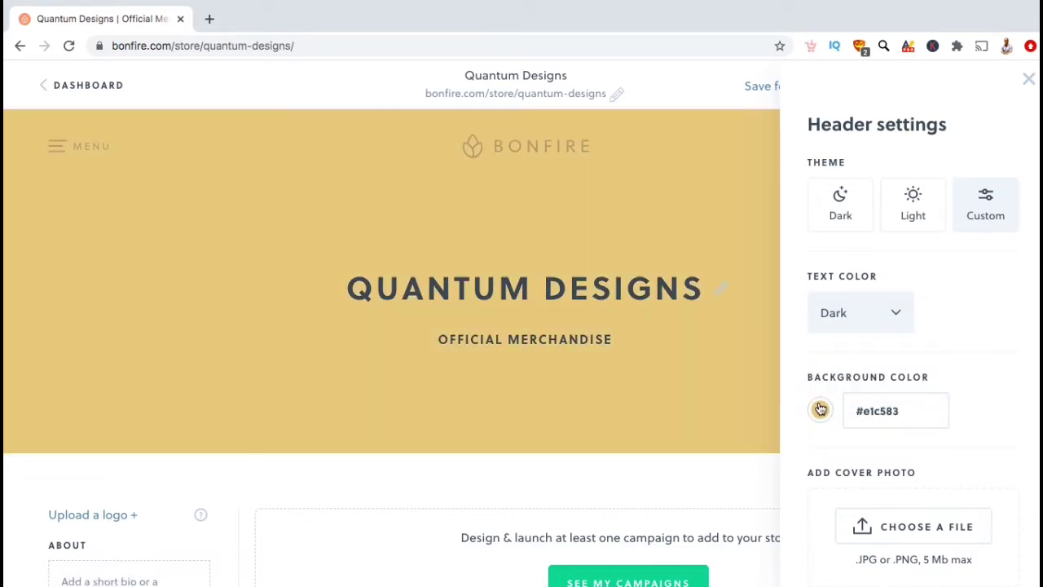
click(820, 409)
click(761, 348)
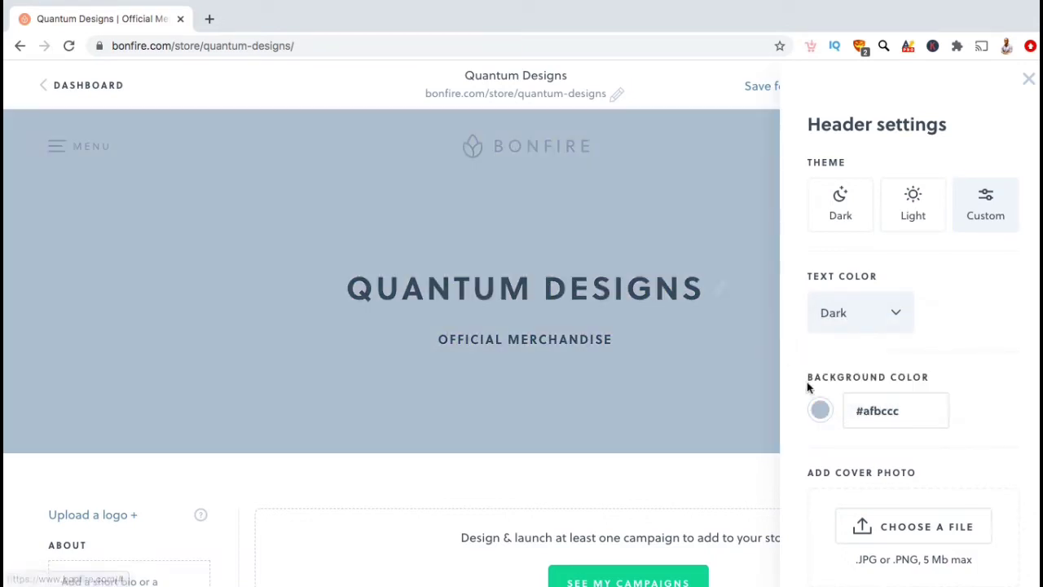
click(821, 411)
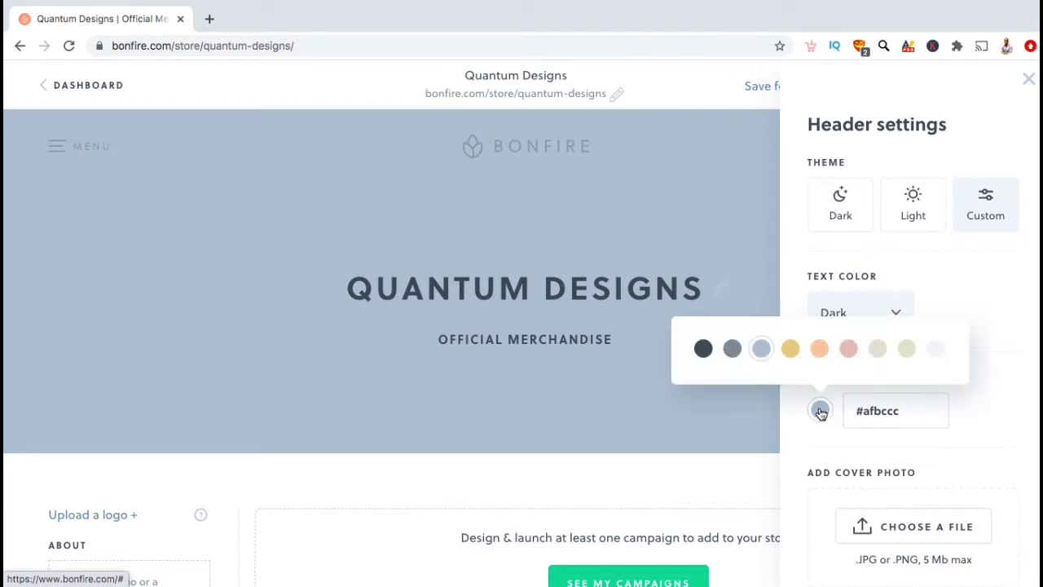
click(736, 348)
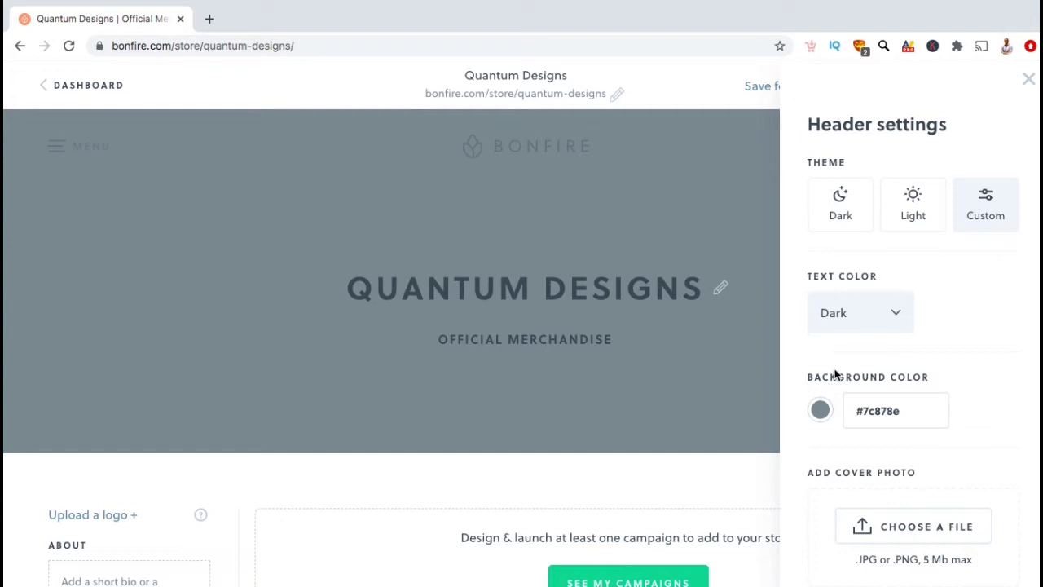
click(844, 234)
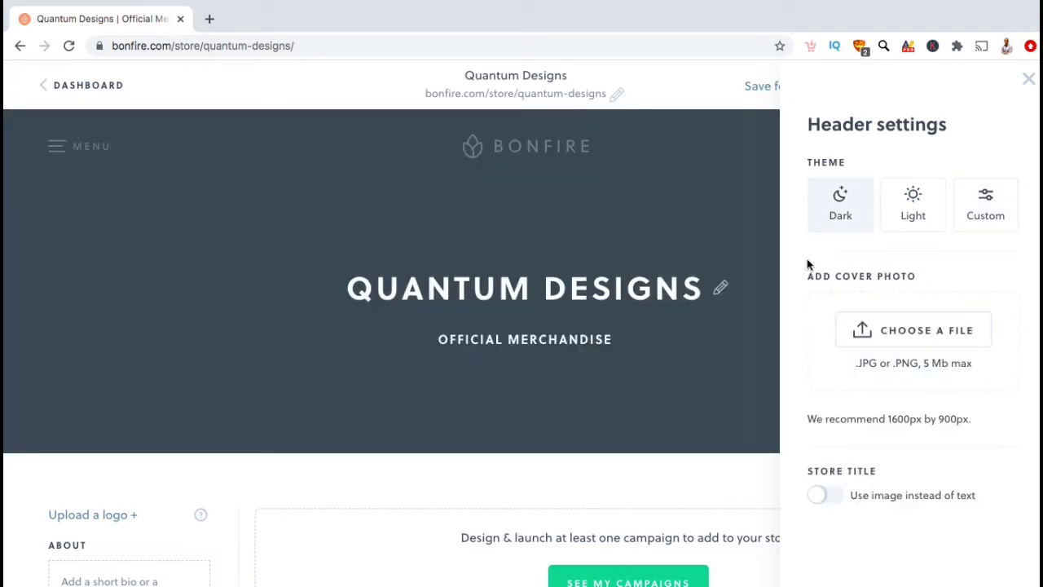
scroll(790, 342, down, 1)
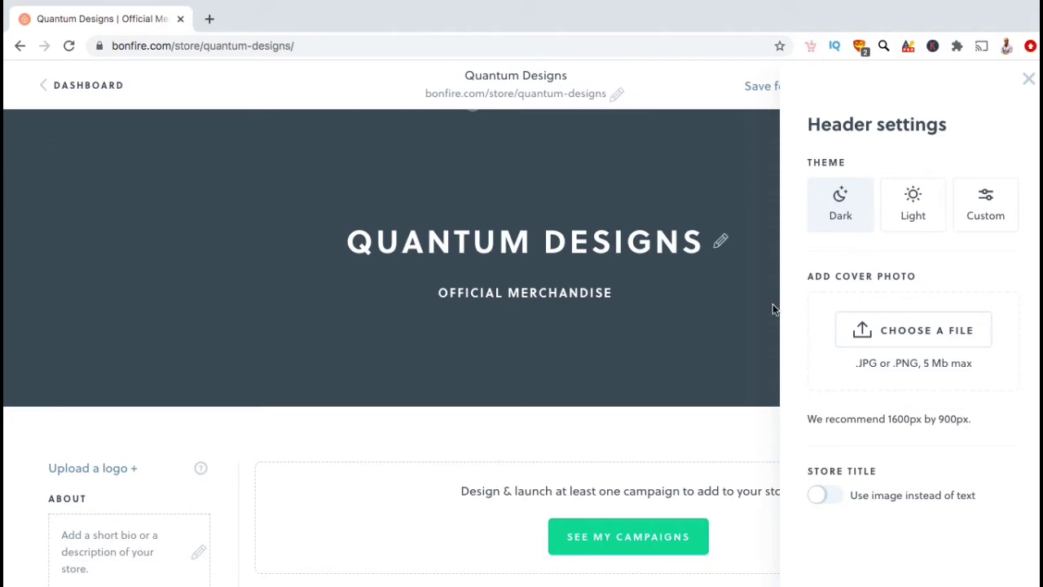
Replace the 'Official Merchandise' subtitle with 'T-Shirts | Accessories | And More!' and save the settings.
click(722, 244)
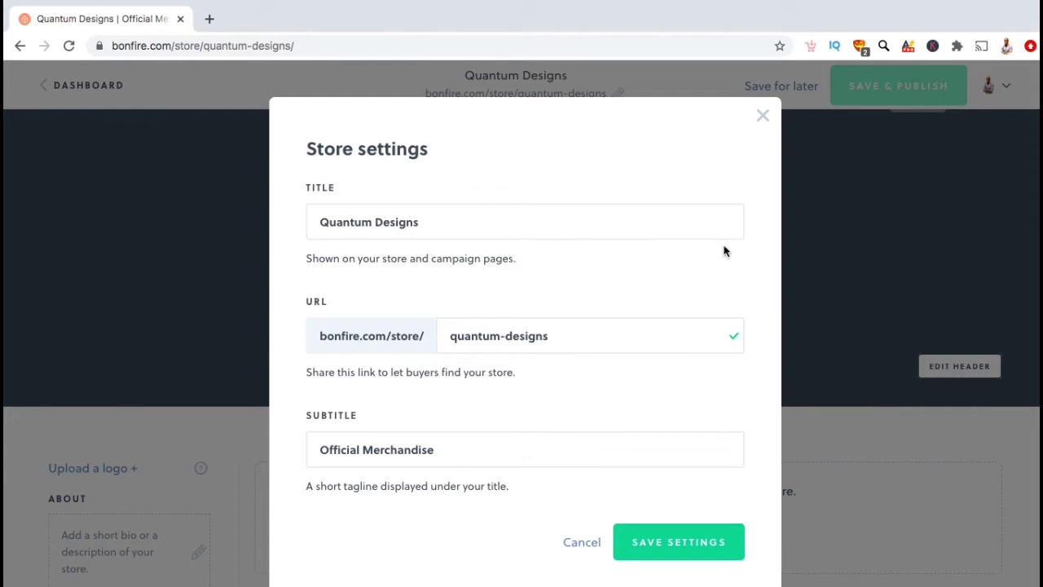
triple_click(476, 449)
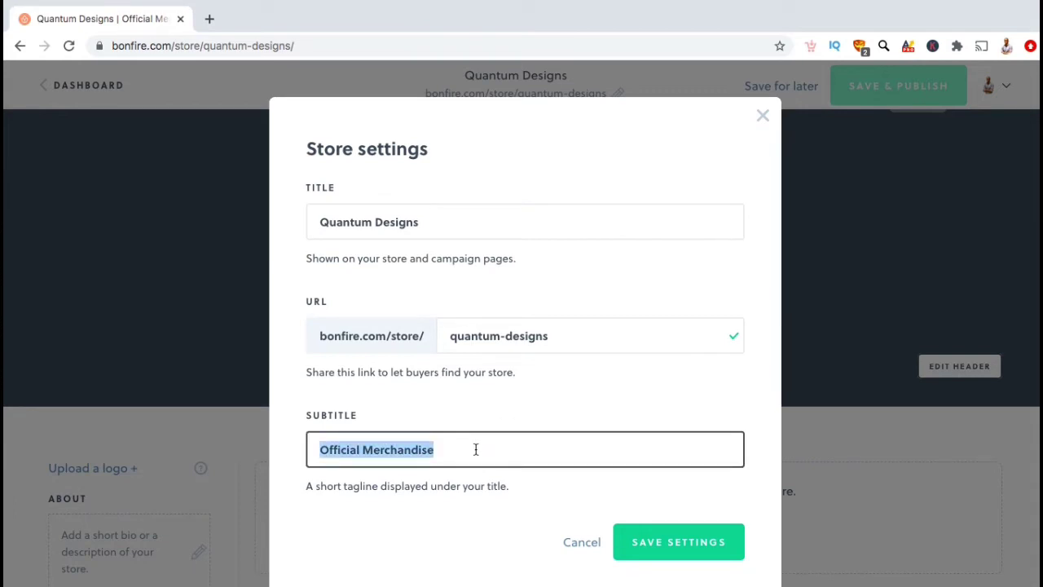
text(T-S)
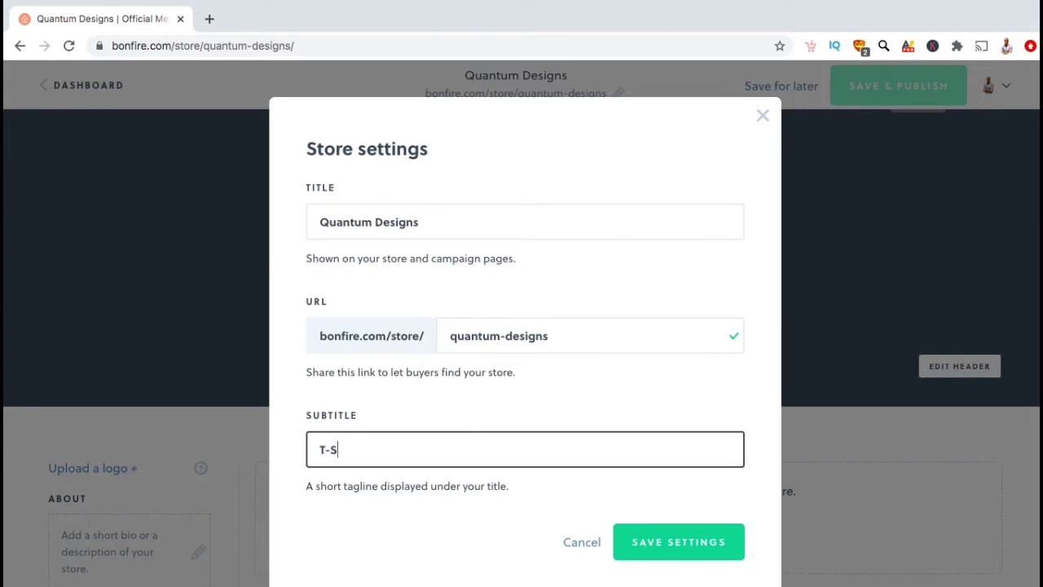
text(hirts | Accessories | And More!)
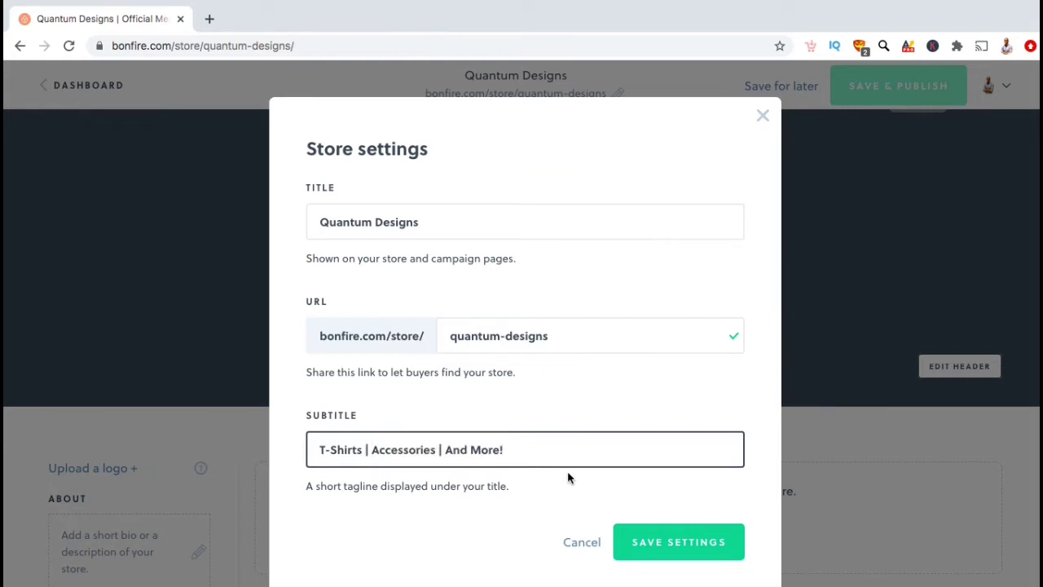
click(654, 540)
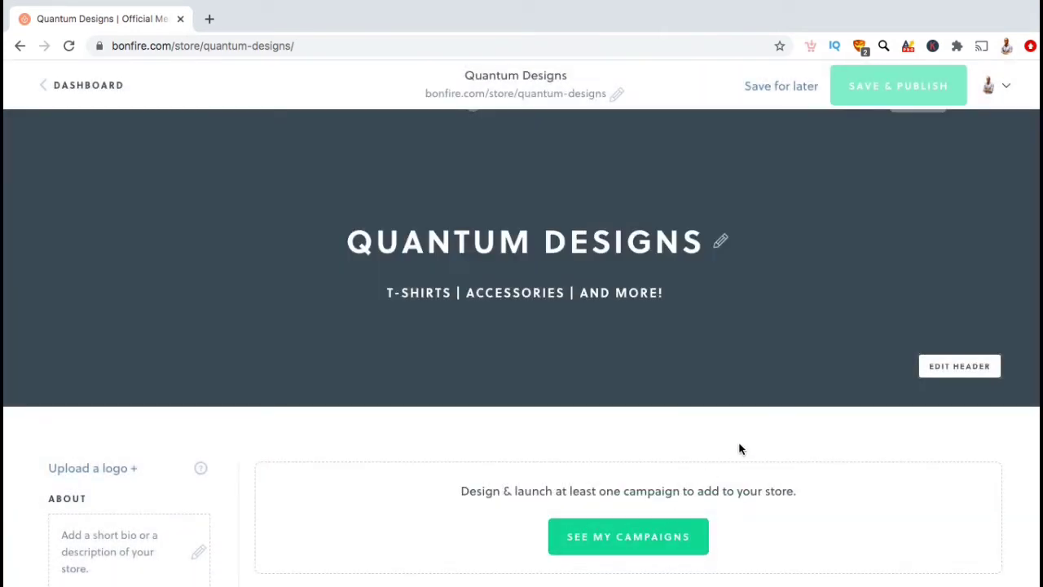
Upload the clothing photo as the header cover and set its opacity to 65.
scroll(740, 449, up, 1)
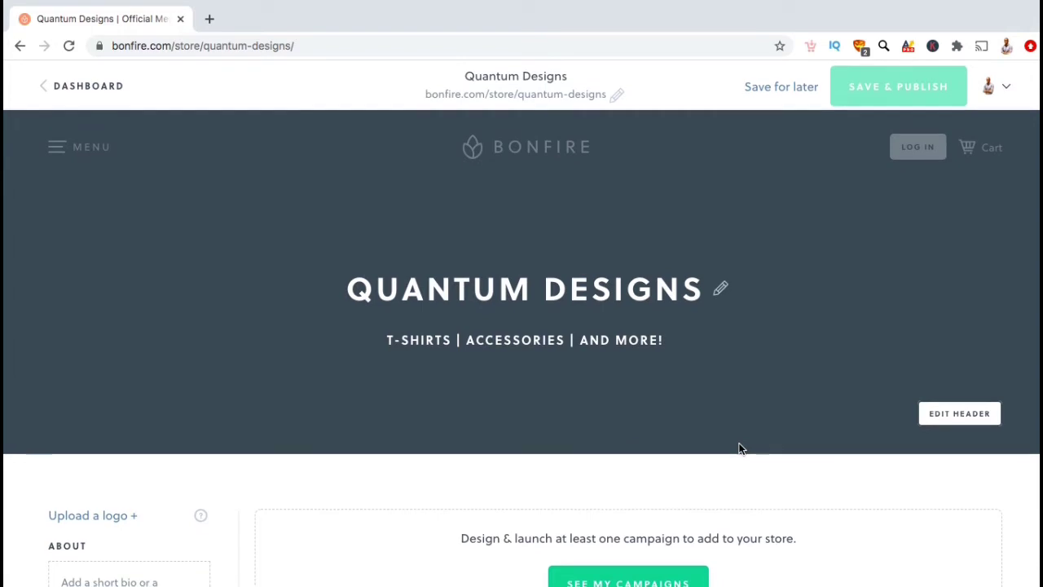
click(929, 419)
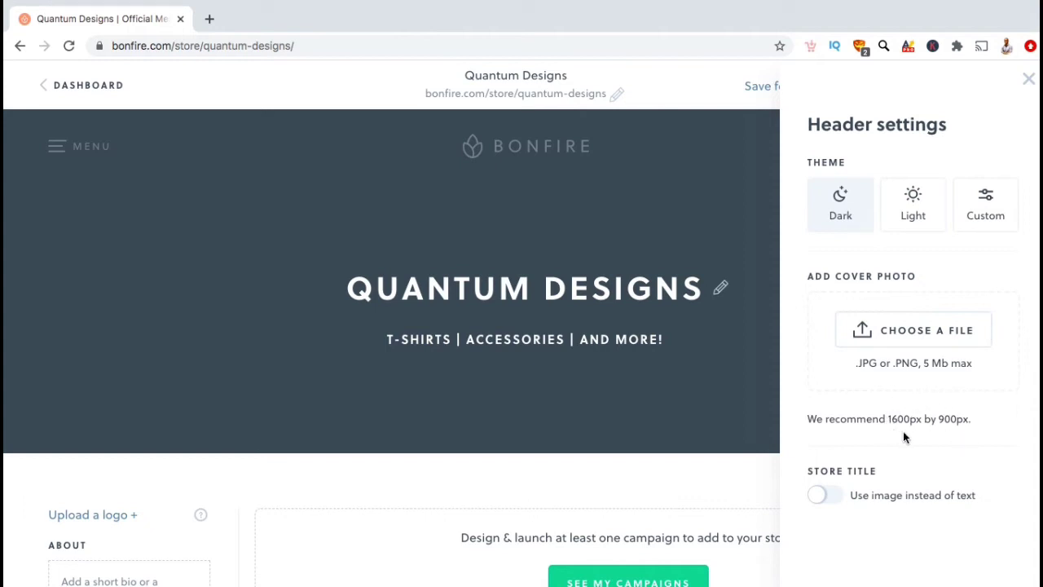
click(893, 343)
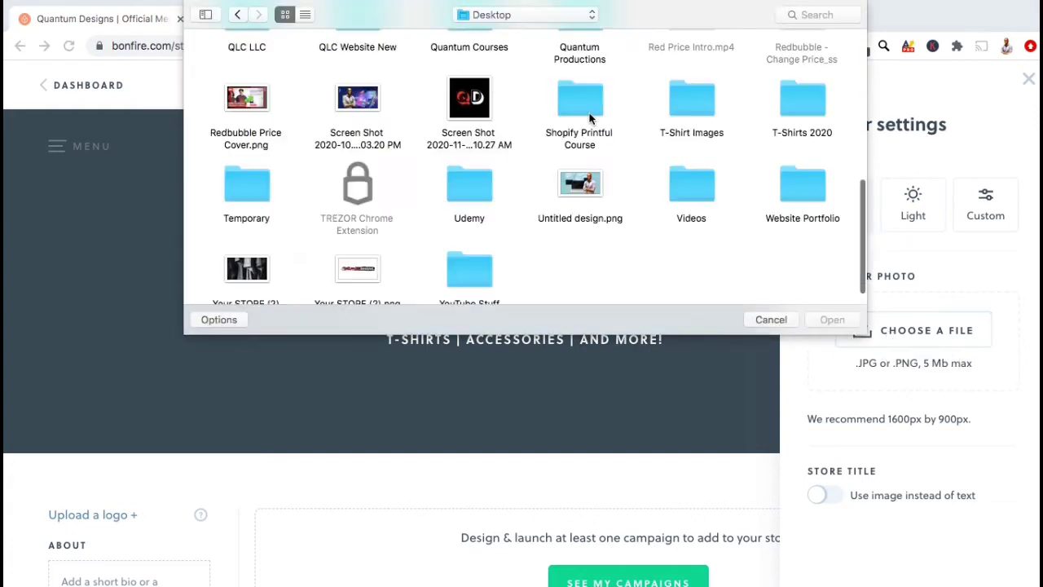
double_click(236, 281)
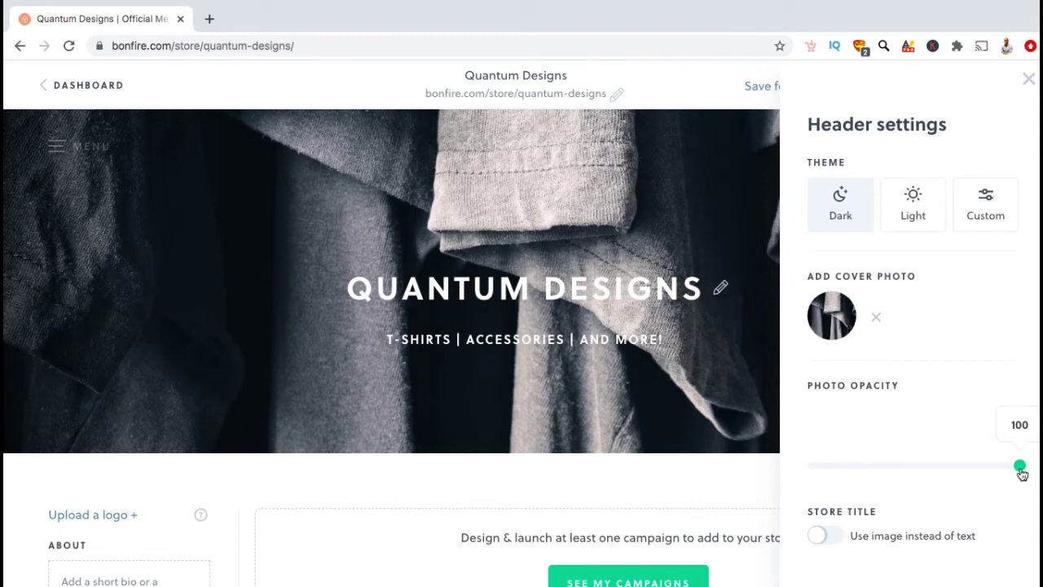
drag(1022, 474, 949, 476)
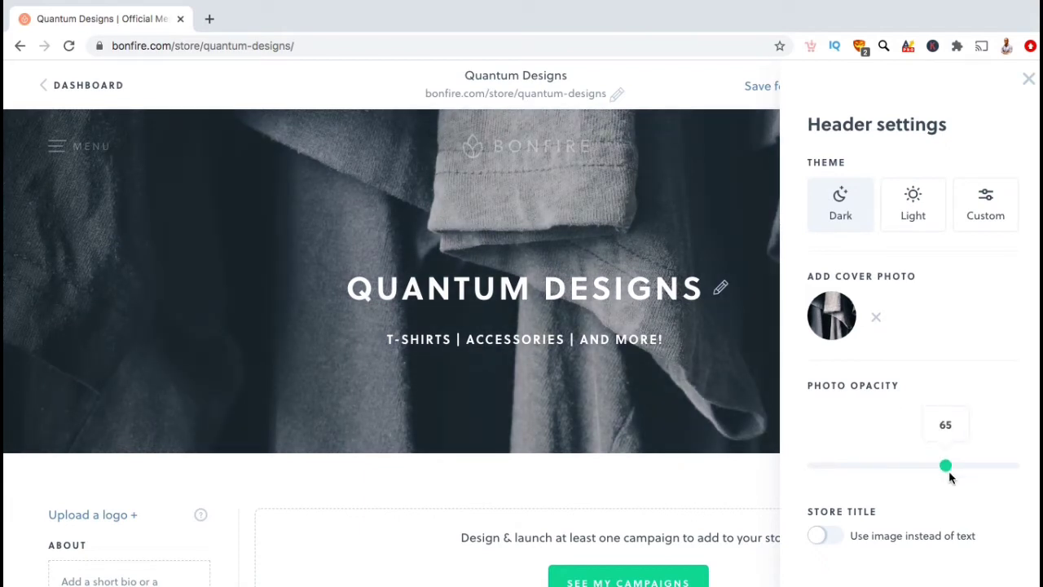
Select the QUANTUM DESIGNS store title text.
scroll(949, 478, down, 1)
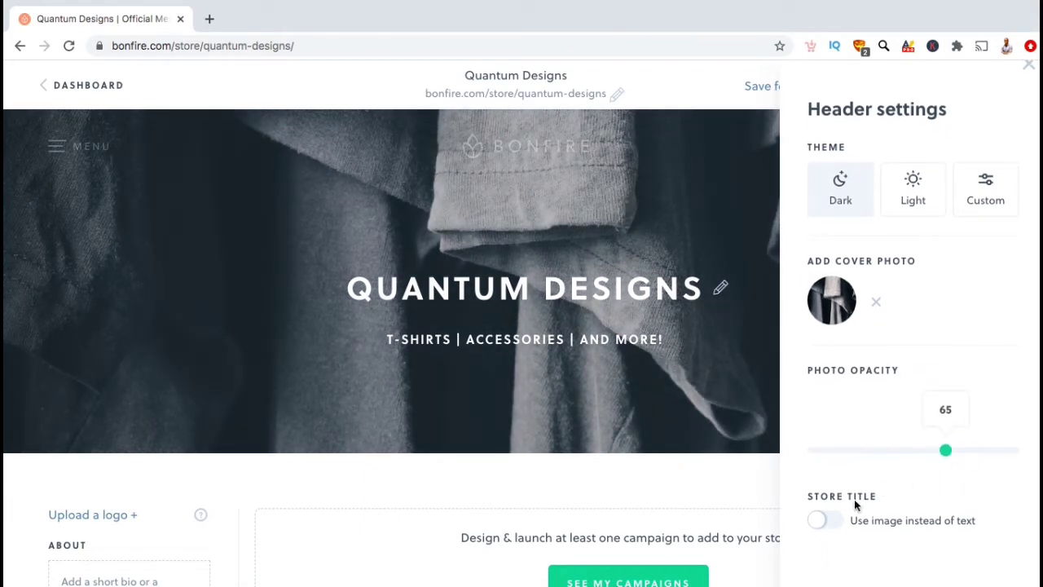
click(700, 300)
drag(700, 300, 350, 286)
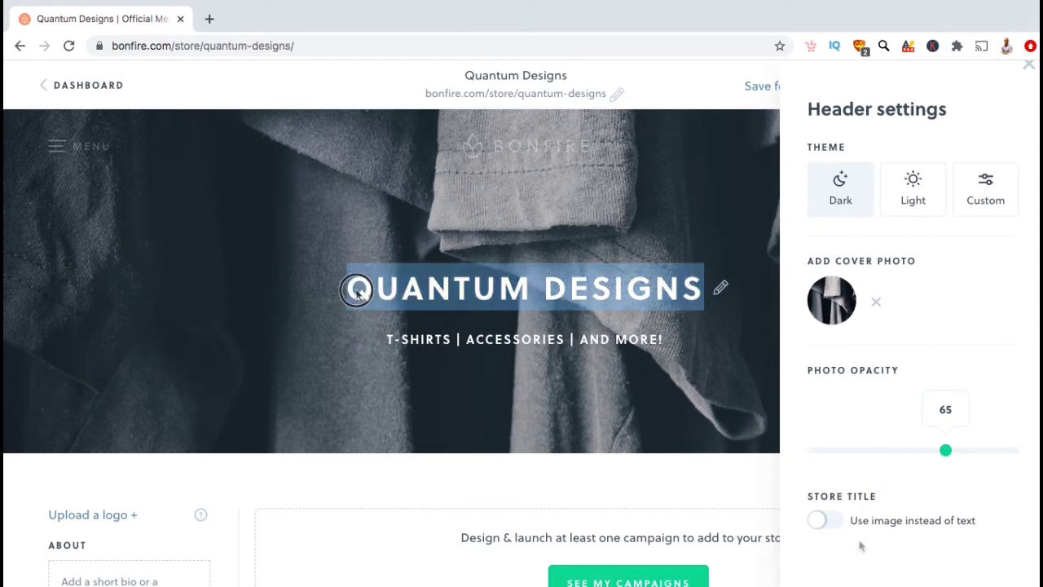
Switch the store title to an image and upload Untitled design.png from Downloads.
click(830, 523)
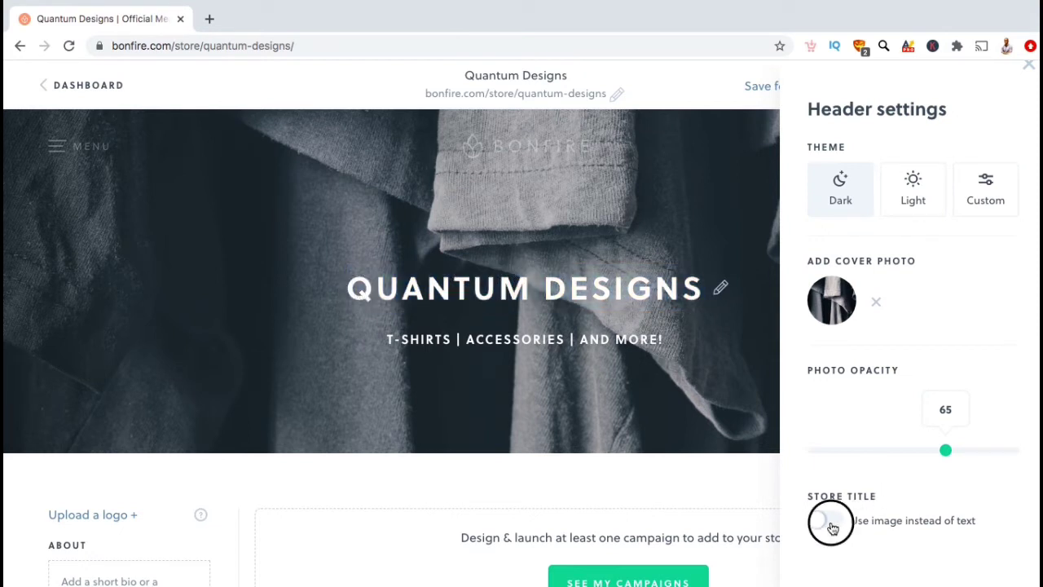
scroll(1010, 537, down, 2)
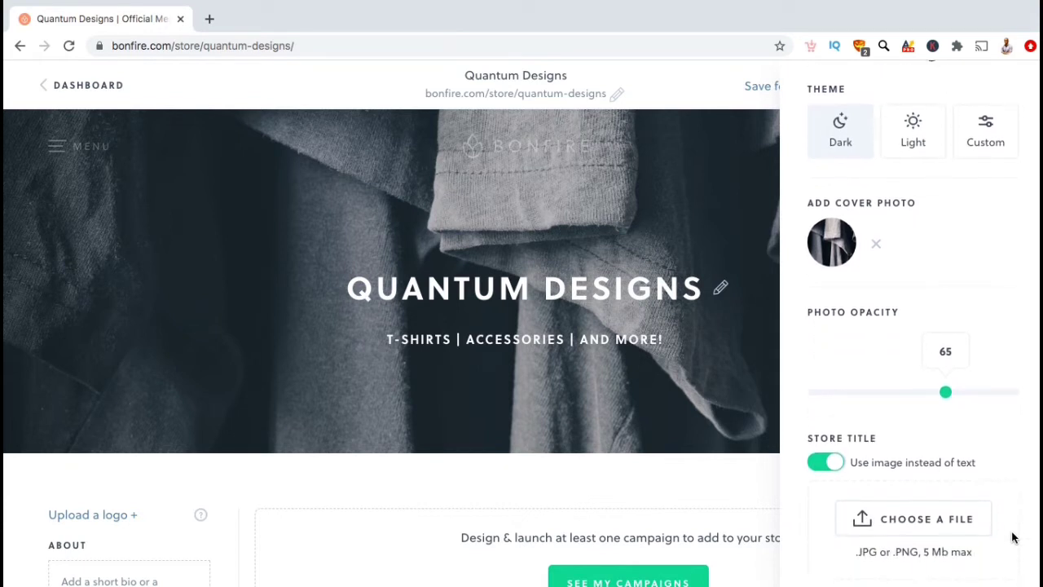
scroll(1013, 538, down, 1)
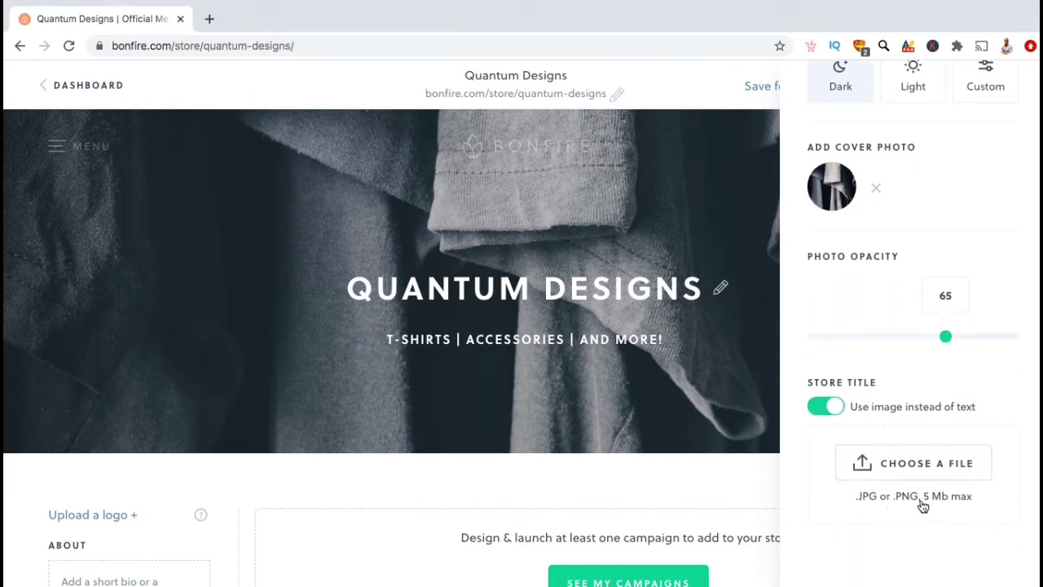
click(901, 462)
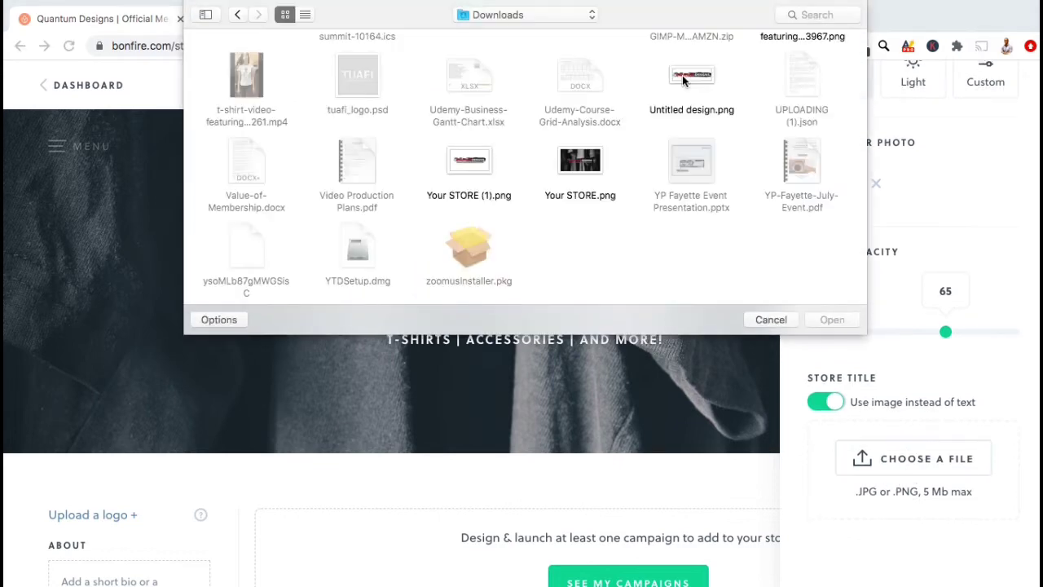
double_click(682, 78)
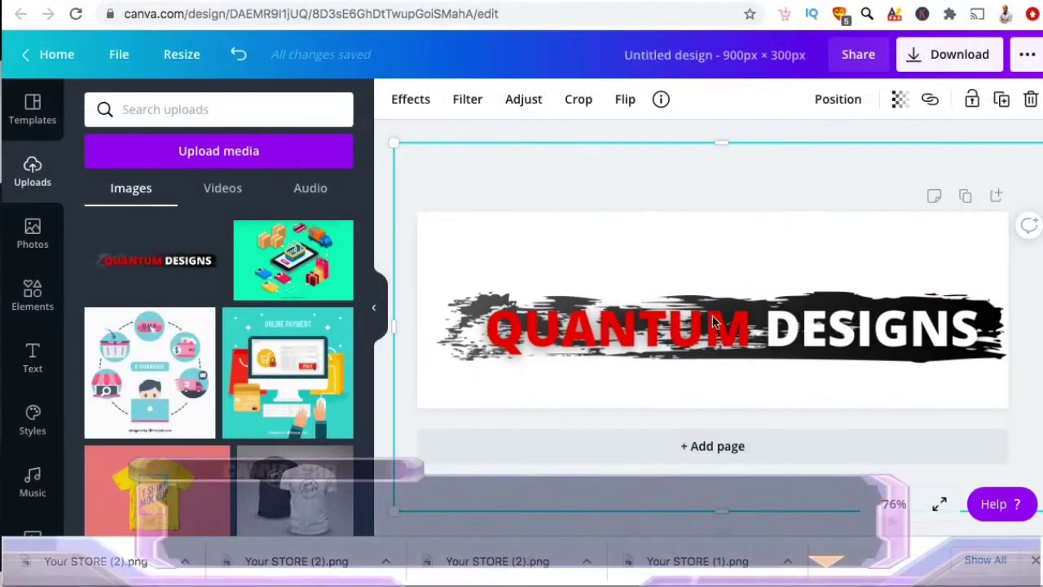
Enlarge the Quantum Designs logo across the 900 × 300 px Canva banner and download it.
drag(394, 143, 372, 128)
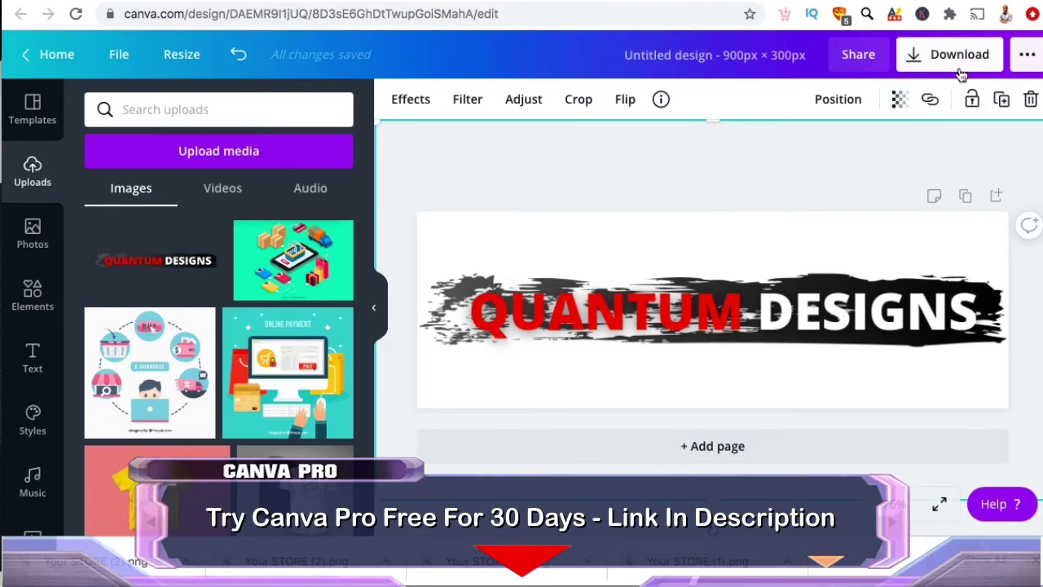
click(905, 56)
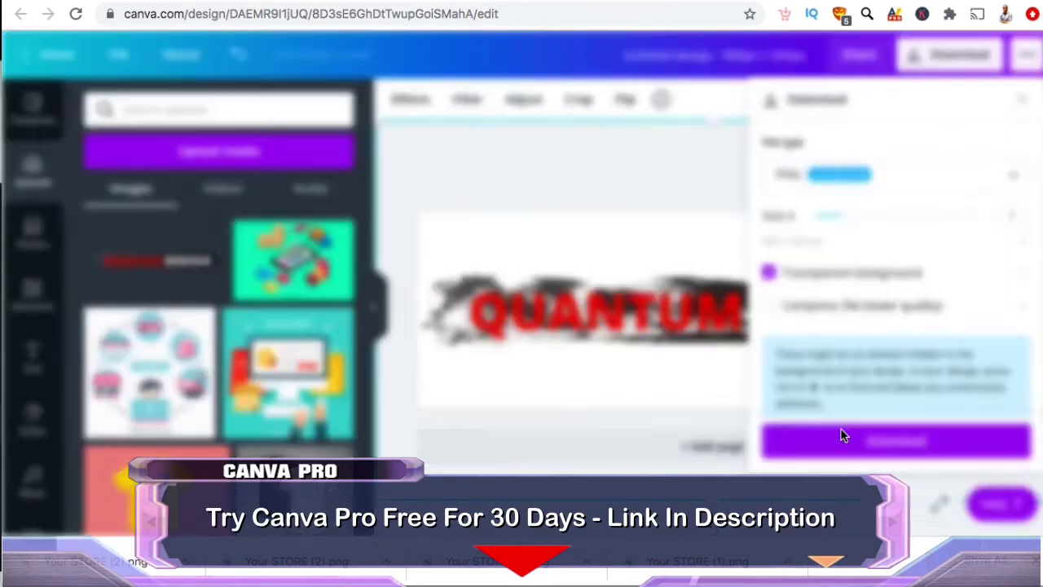
click(840, 430)
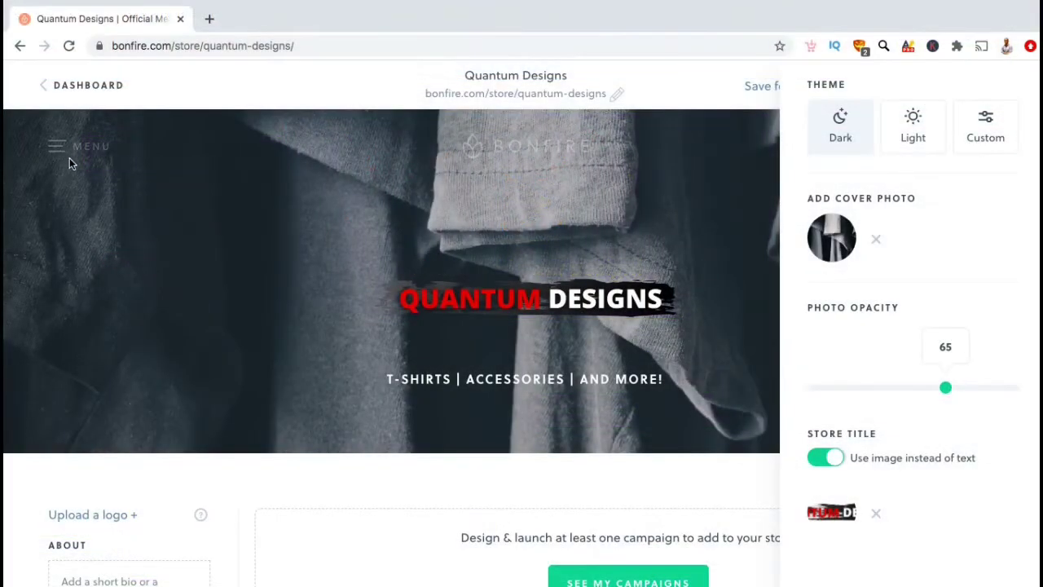
Close the header settings, leave About empty for now, and start a store logo upload.
click(607, 432)
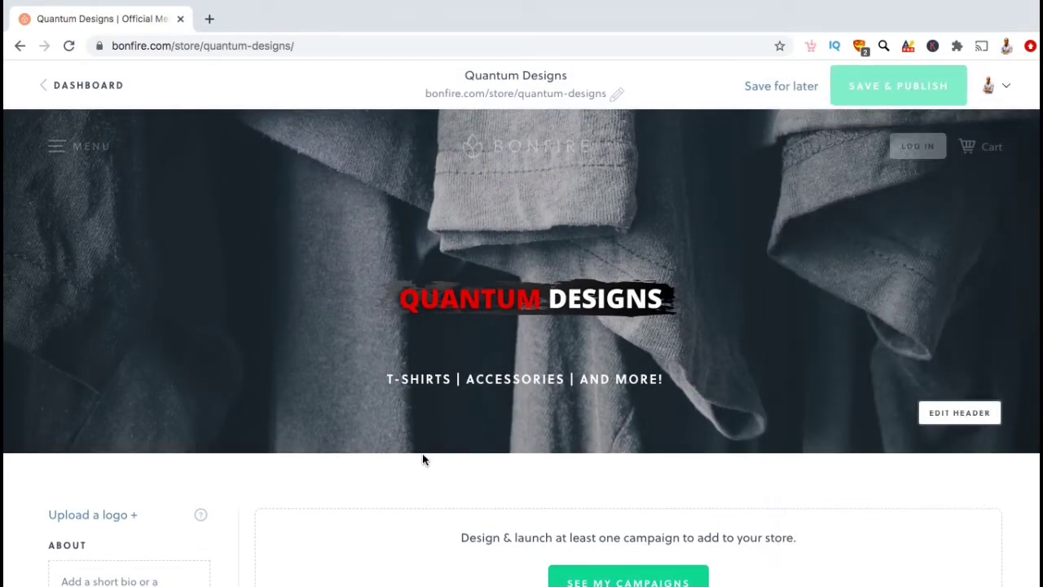
scroll(238, 495, down, 3)
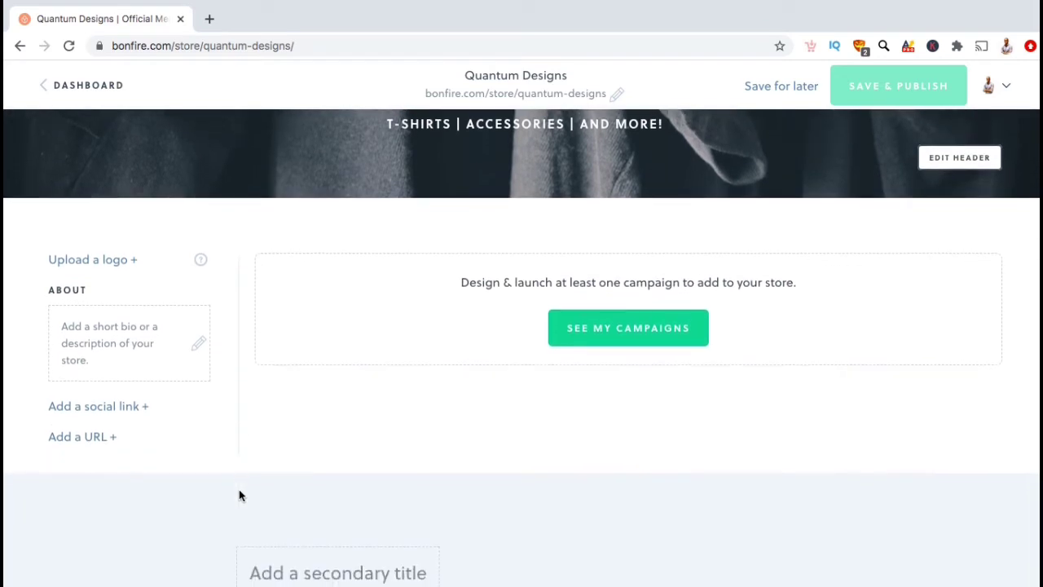
click(151, 340)
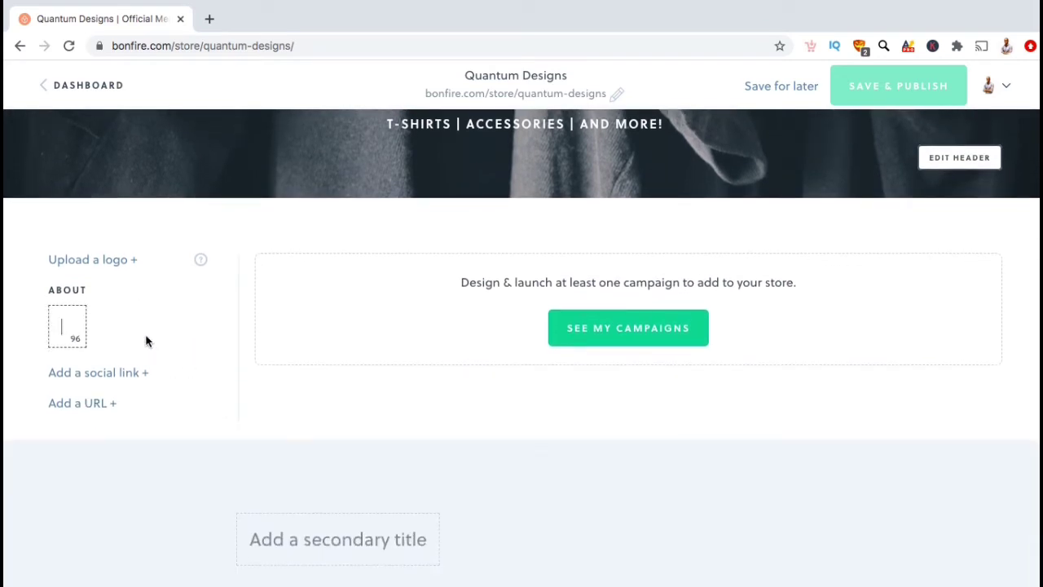
click(228, 299)
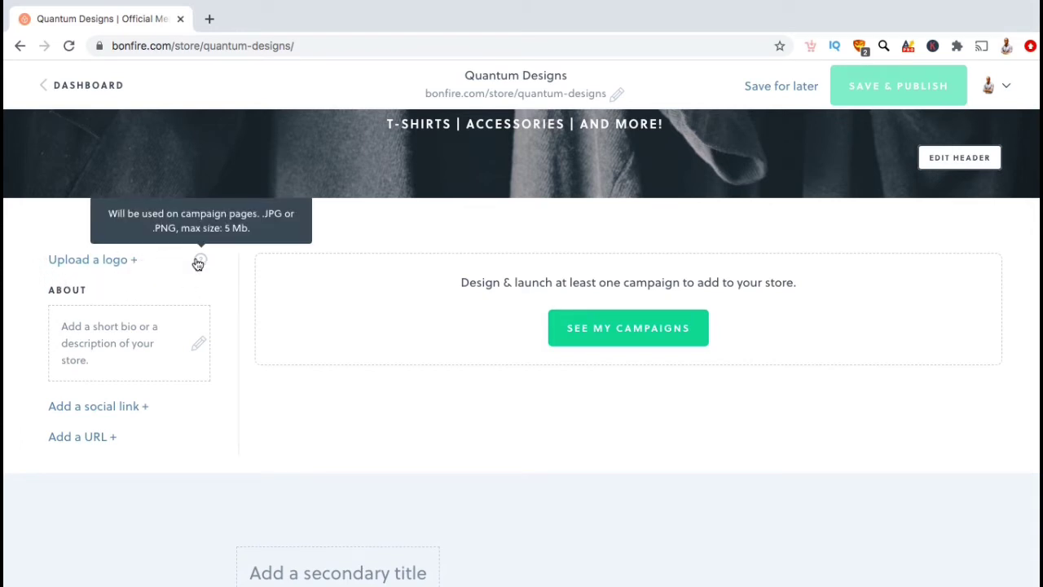
click(134, 262)
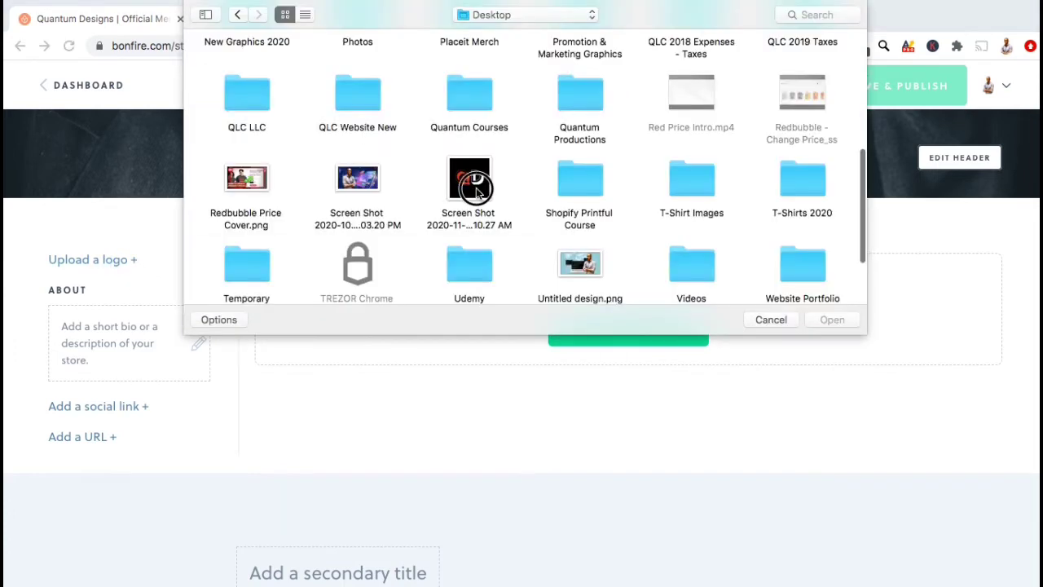
Use the QD screenshot as logo and write the About text 'Welcome to Quantum Designs! Top quality apparel or any occasion.'.
double_click(475, 191)
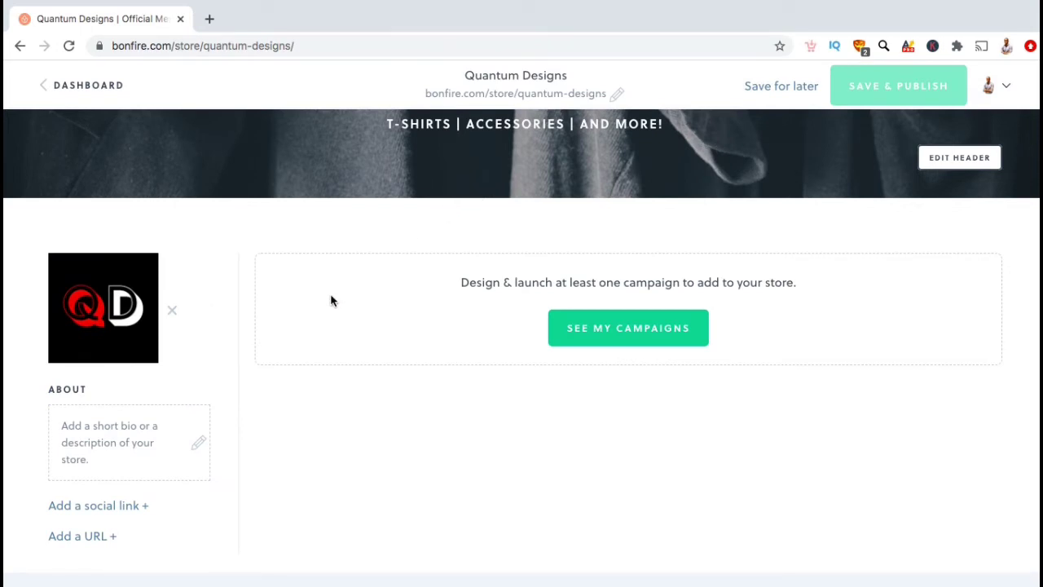
scroll(331, 301, down, 2)
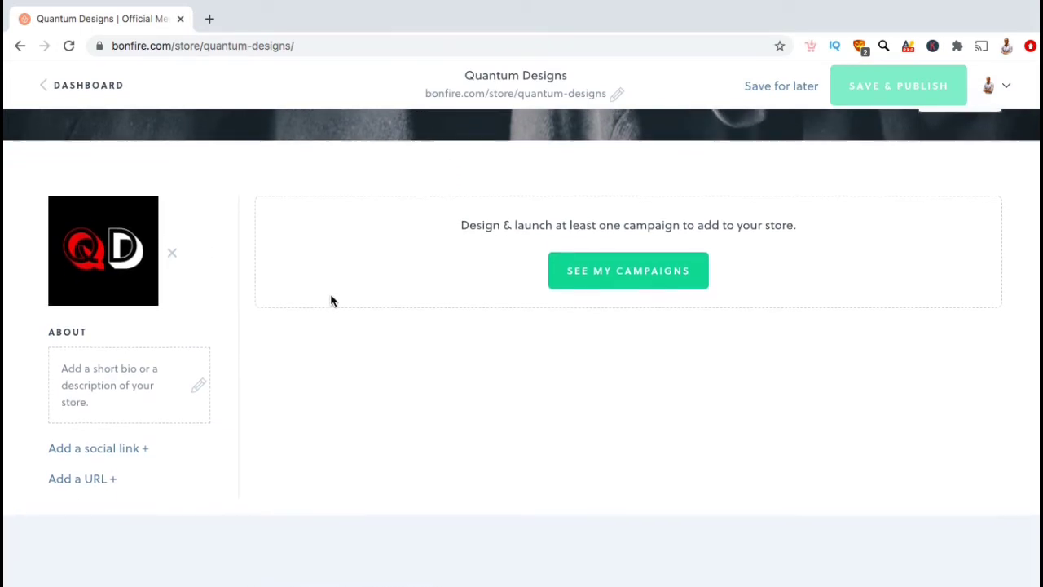
click(178, 371)
text(Welcome)
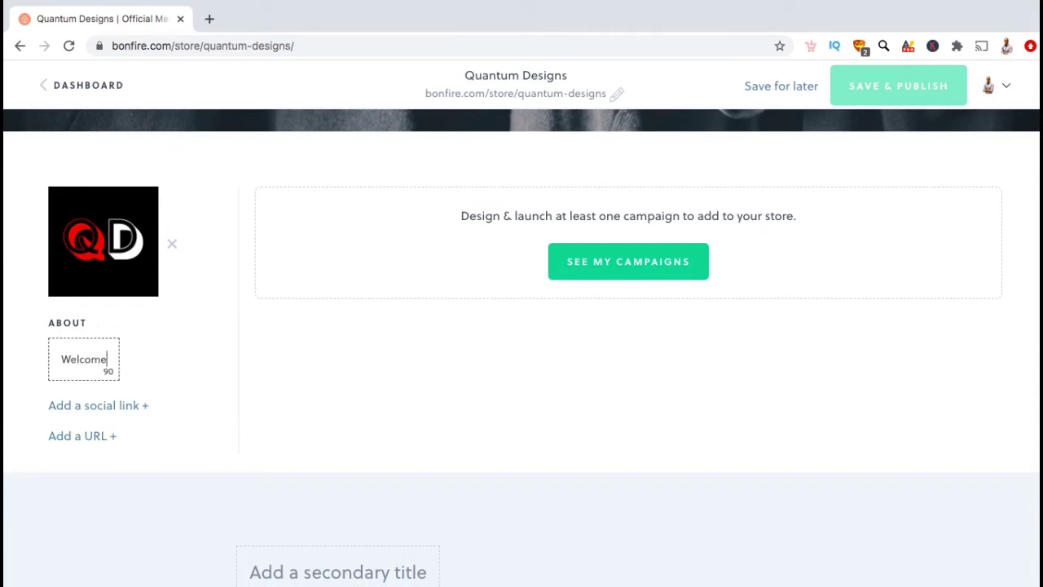
text( To Q)
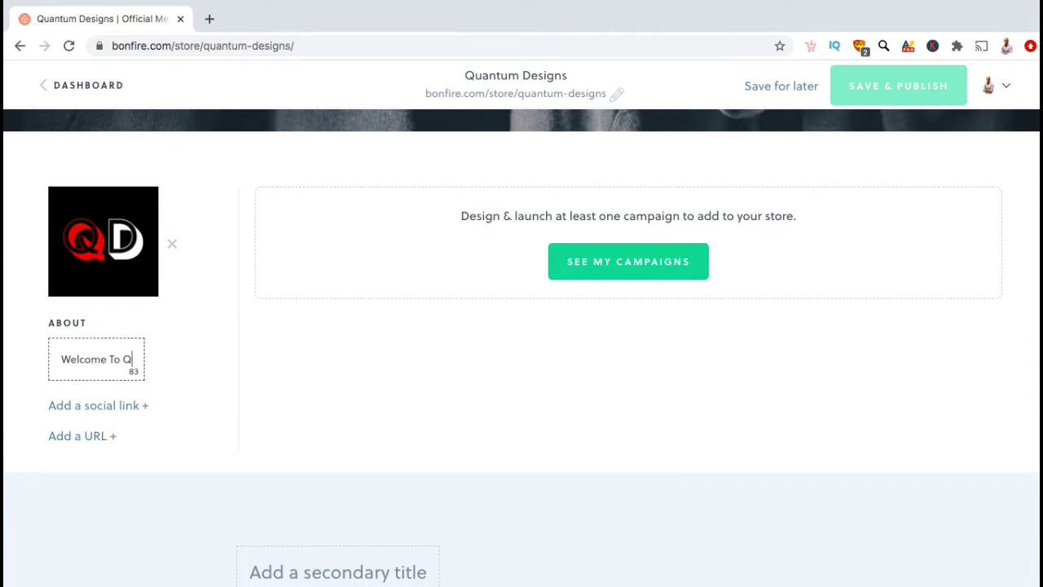
key(ctrl+a)
text(Welcome to Quantum Designs! Top quality apparel or any)
text(occasion)
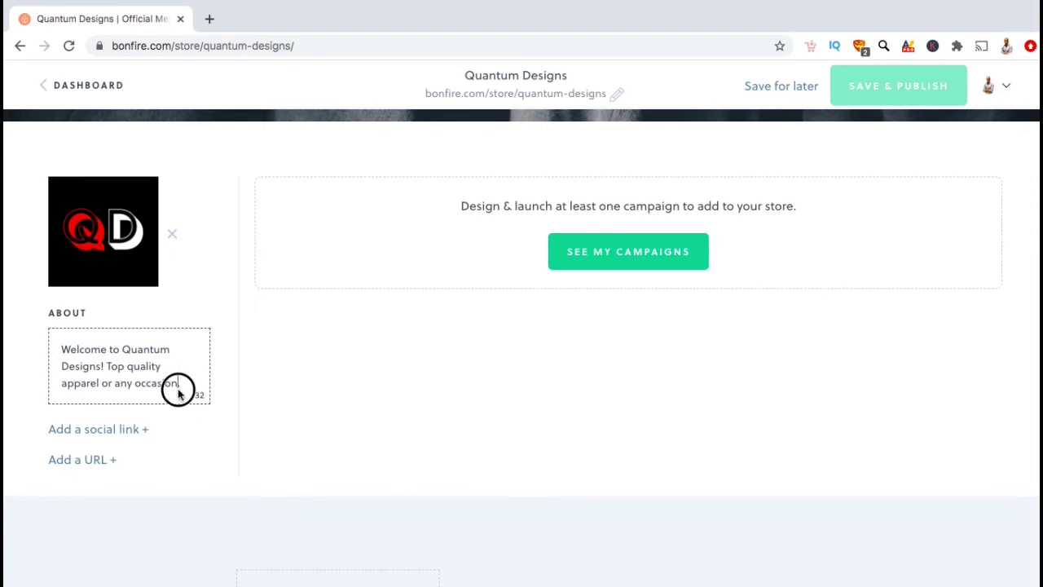
click(197, 420)
scroll(245, 376, down, 1)
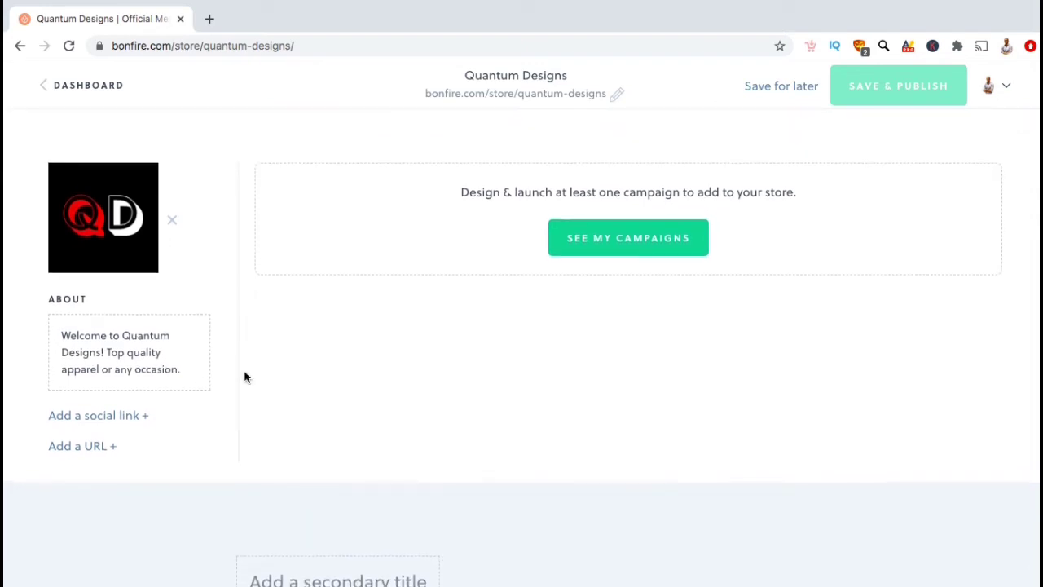
Copy the Quantum Designs Facebook page URL into the store's Facebook link field and save the links.
click(135, 418)
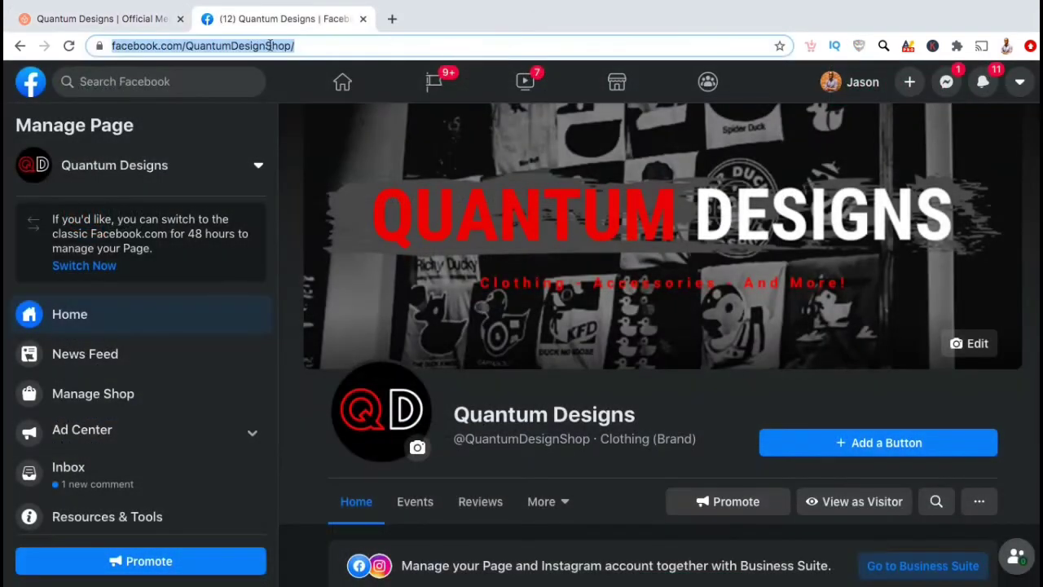
right_click(270, 45)
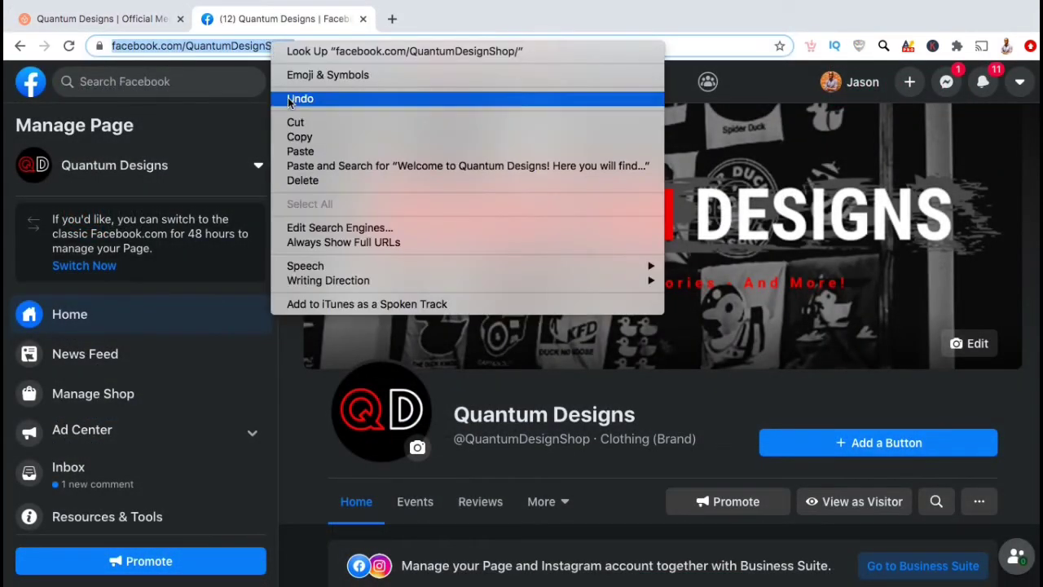
click(296, 136)
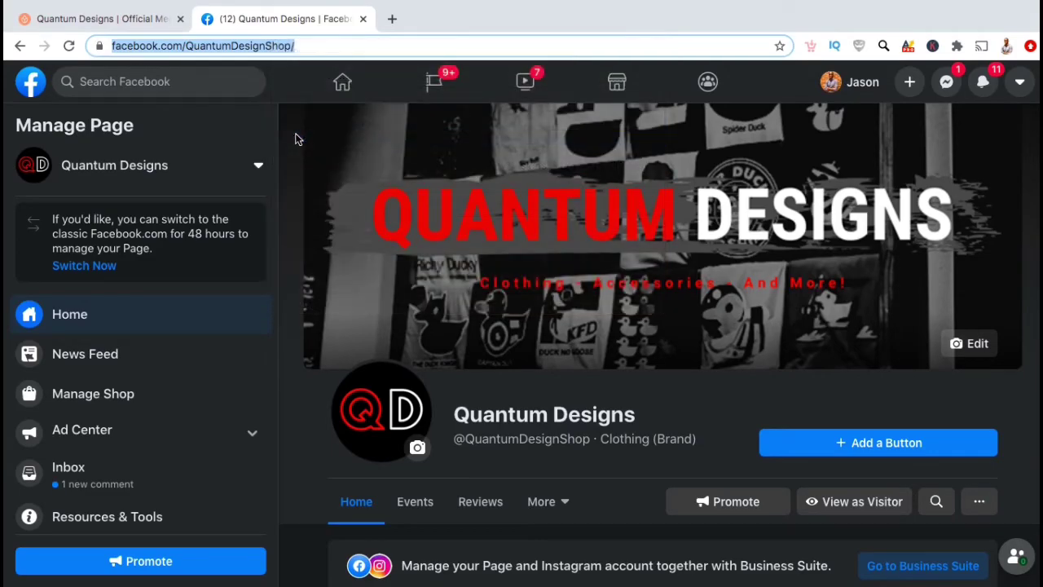
click(144, 20)
right_click(381, 197)
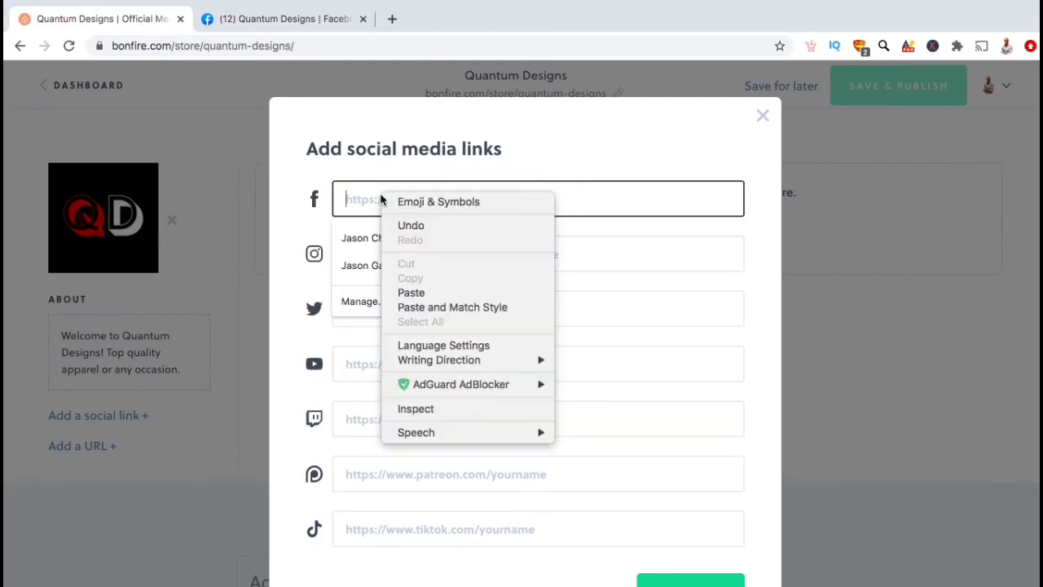
click(409, 292)
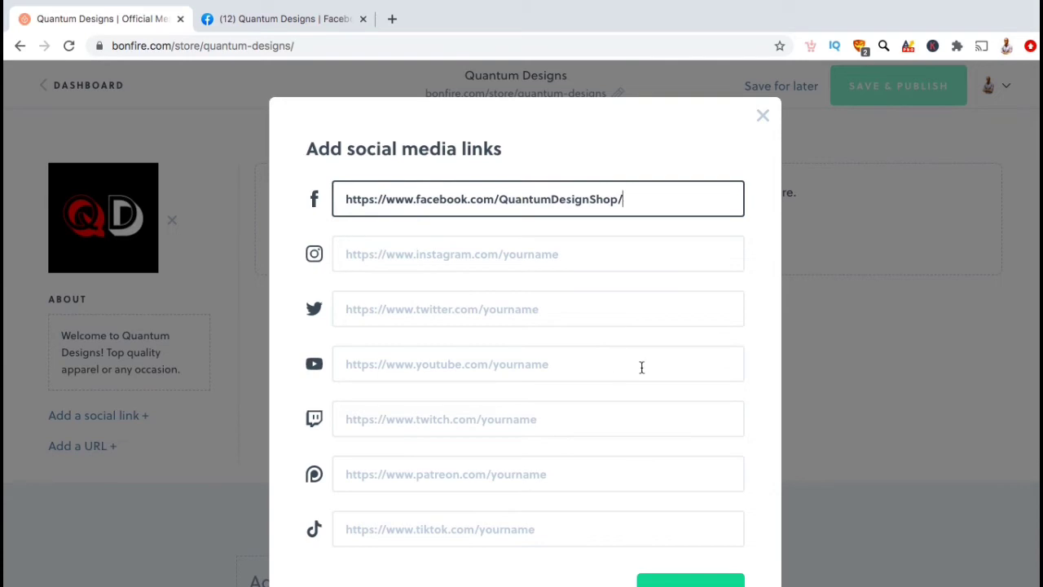
scroll(747, 408, down, 2)
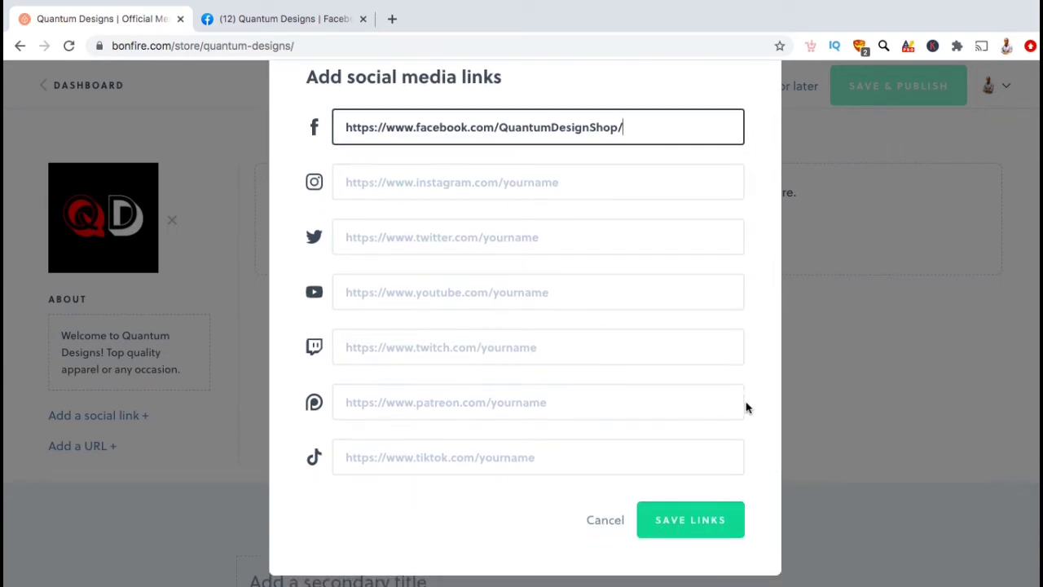
click(717, 535)
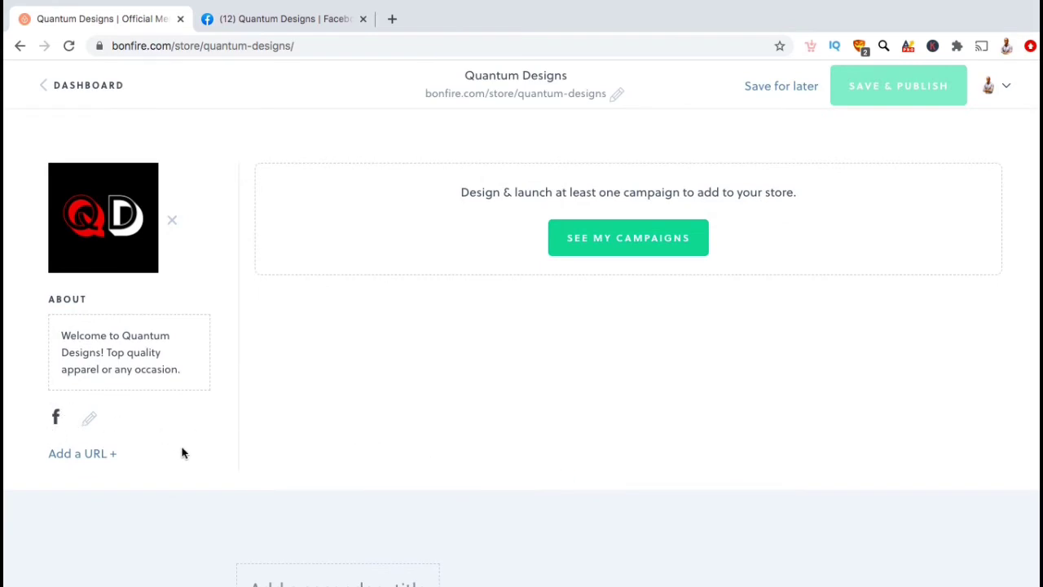
click(103, 457)
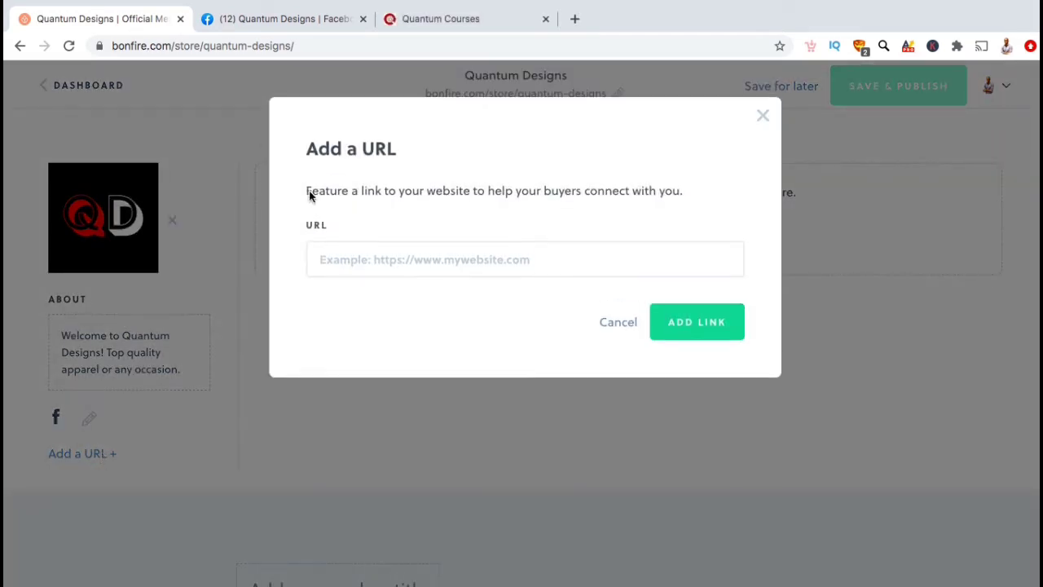
Add the previously used website address from the browser suggestions as the store's website link.
click(355, 253)
key(Down)
key(Down)
key(Down)
key(Down)
key(Return)
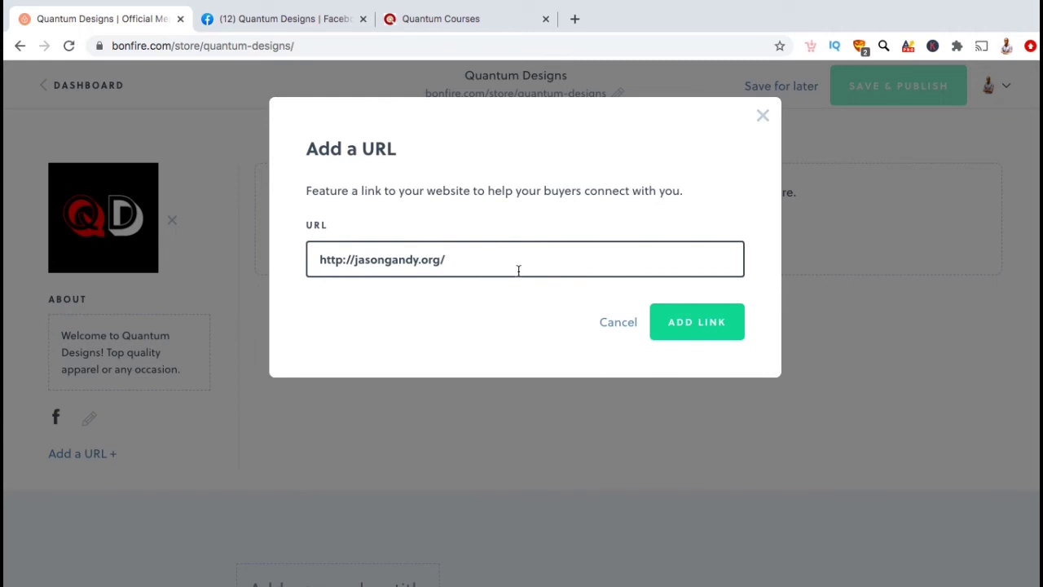
click(731, 325)
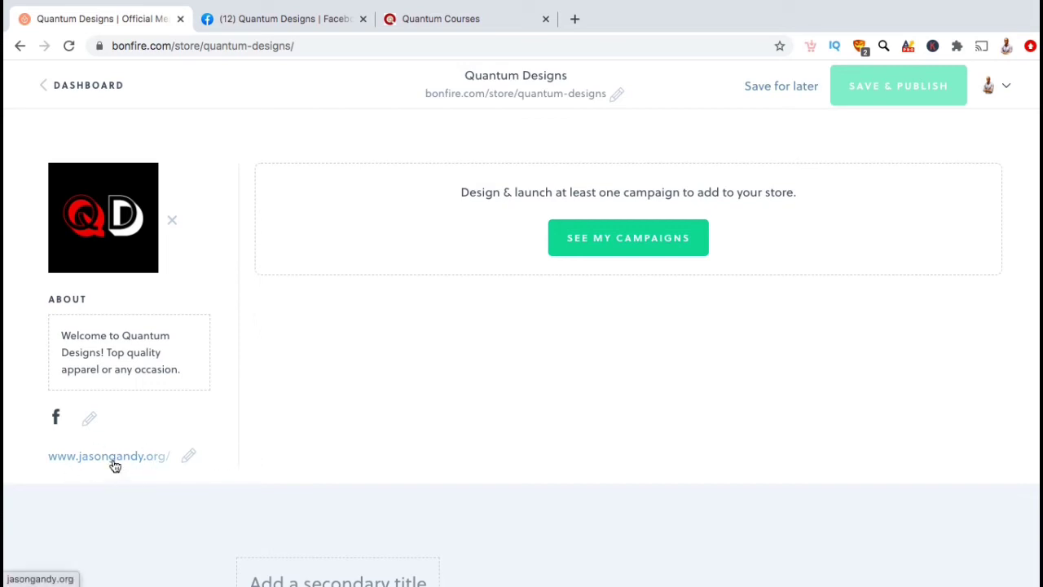
click(507, 445)
scroll(506, 446, down, 2)
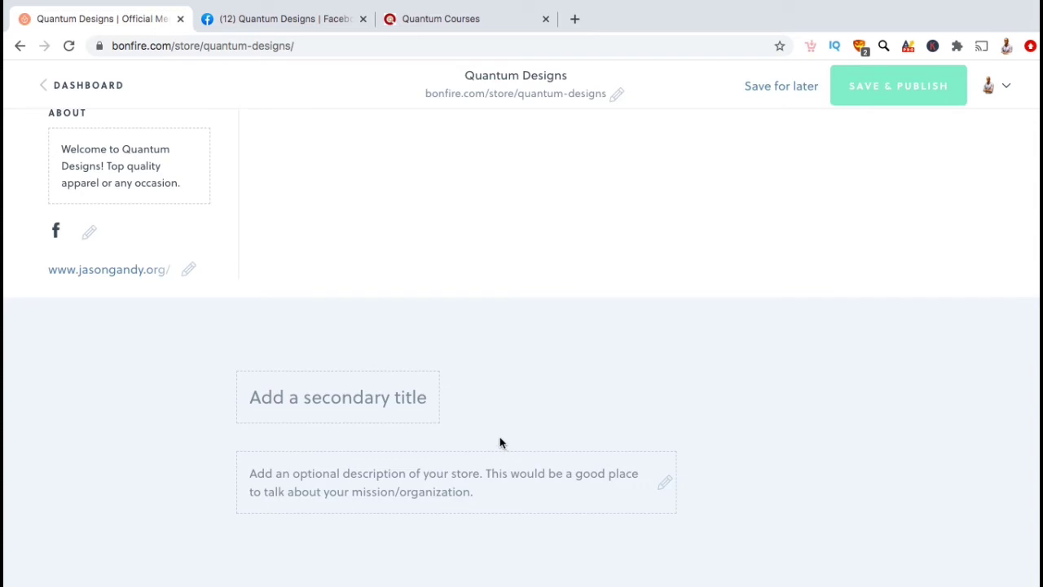
Enter 'Quantum Designs | T-Shirts, Accessories & More!' as the store's secondary title.
click(382, 402)
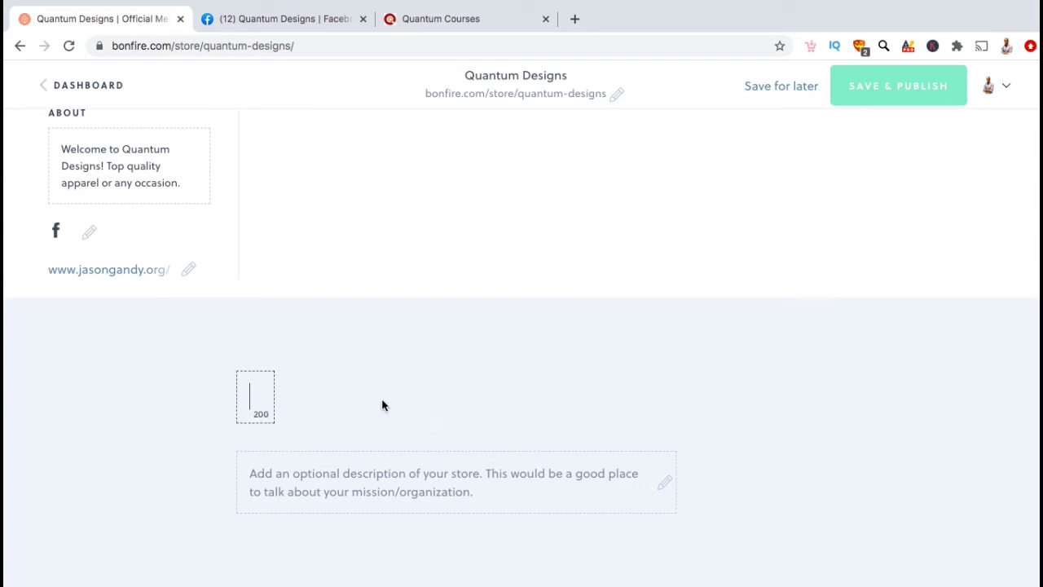
text(Quantum Designs | T-Shirts, Accessories & More!)
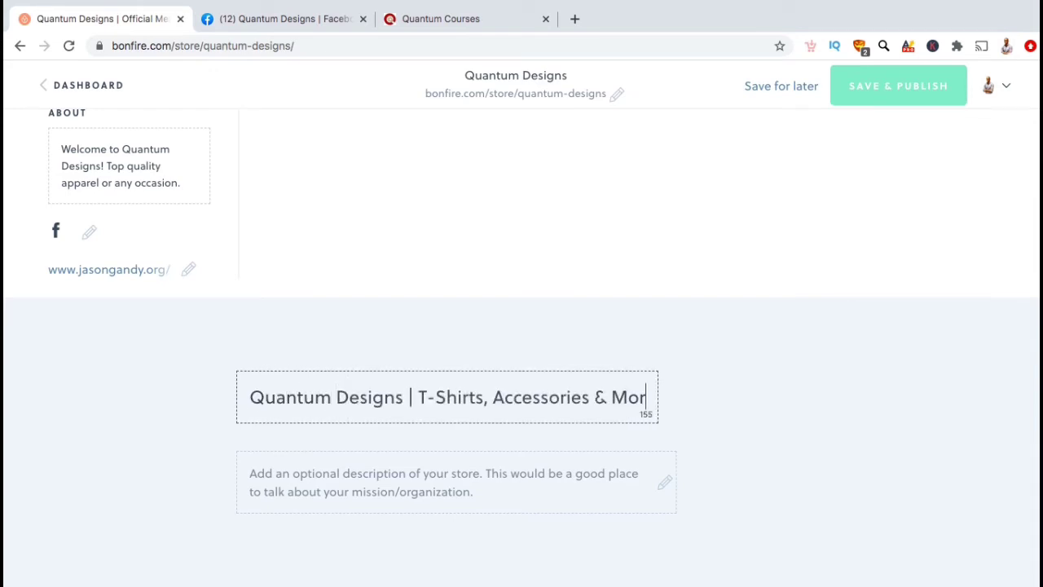
click(764, 414)
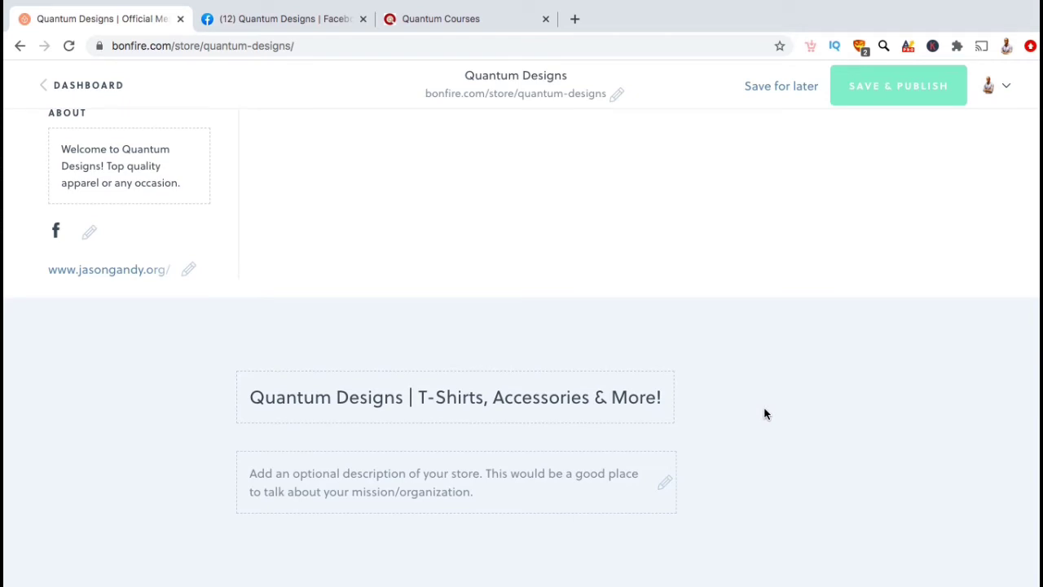
click(523, 475)
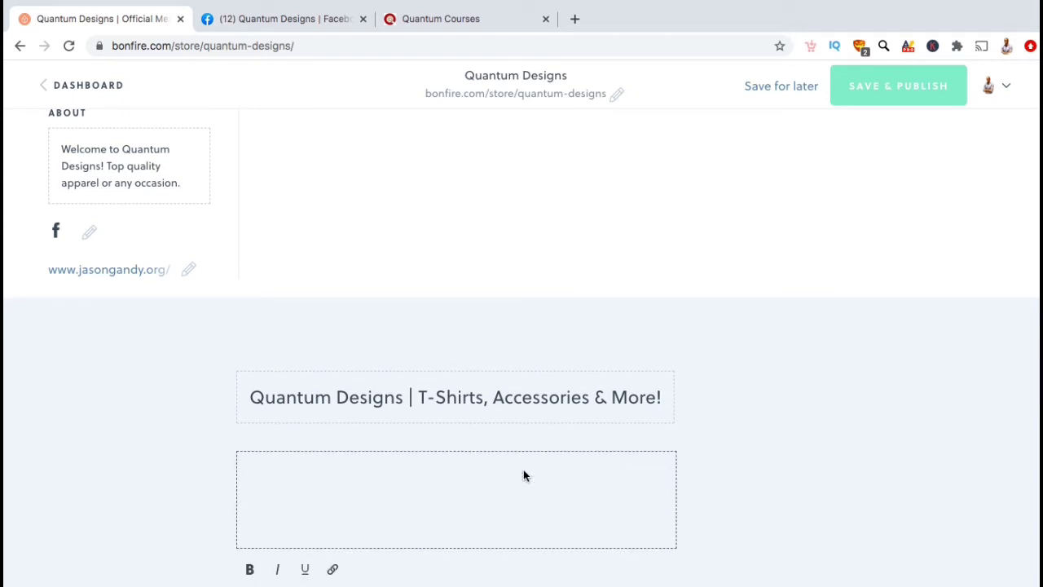
Finish typing the description and make 'Welcome to Quantum Designs!' bold.
scroll(523, 473, down, 2)
text(Welcom)
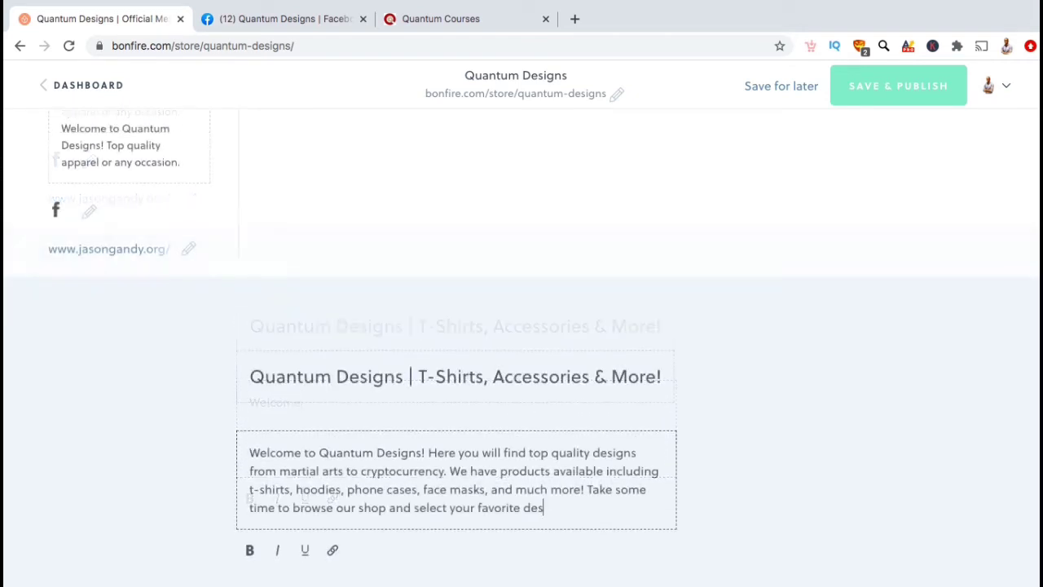
text(igns)
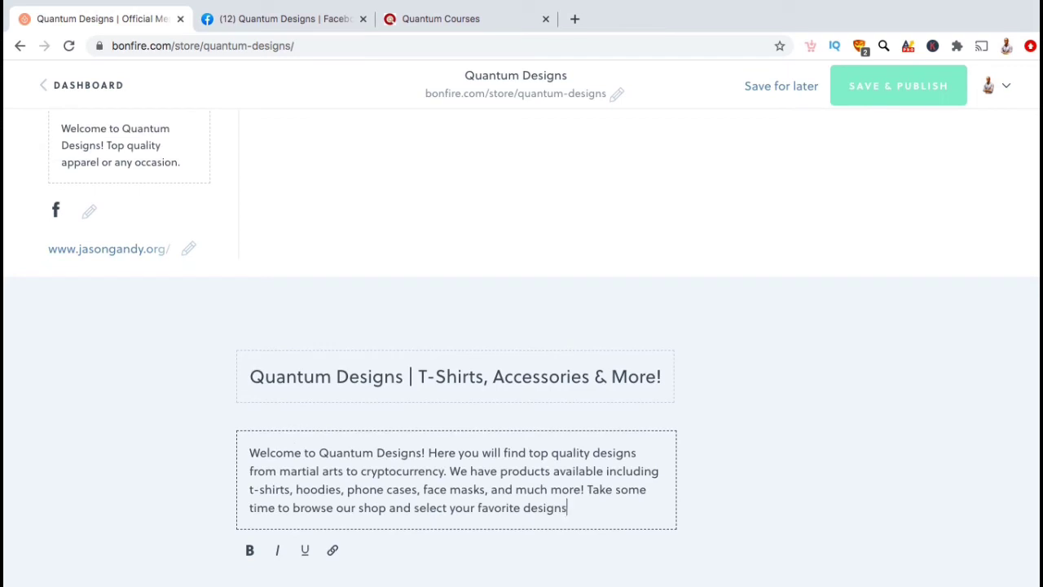
drag(249, 452, 425, 453)
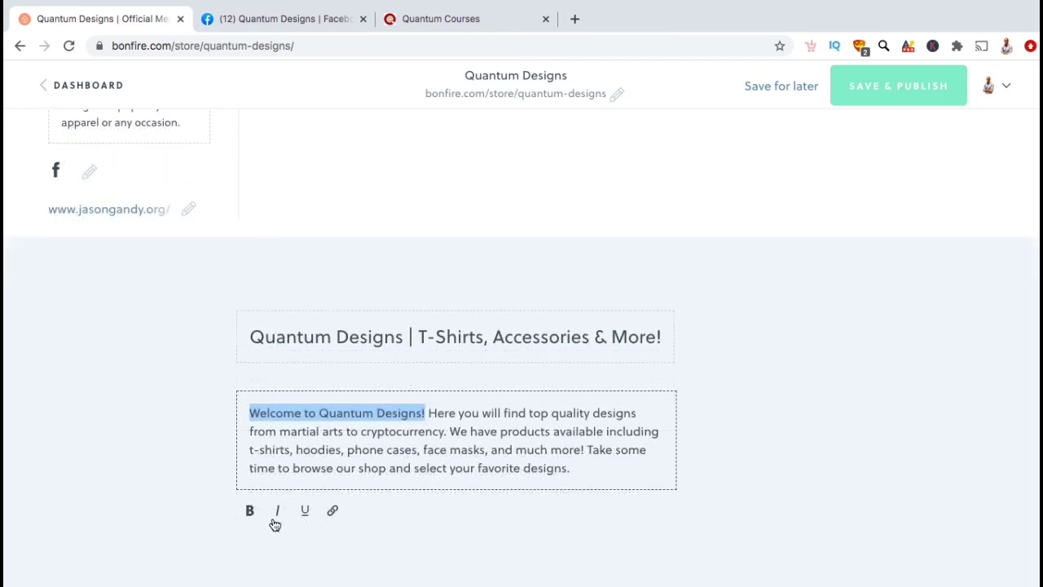
click(249, 510)
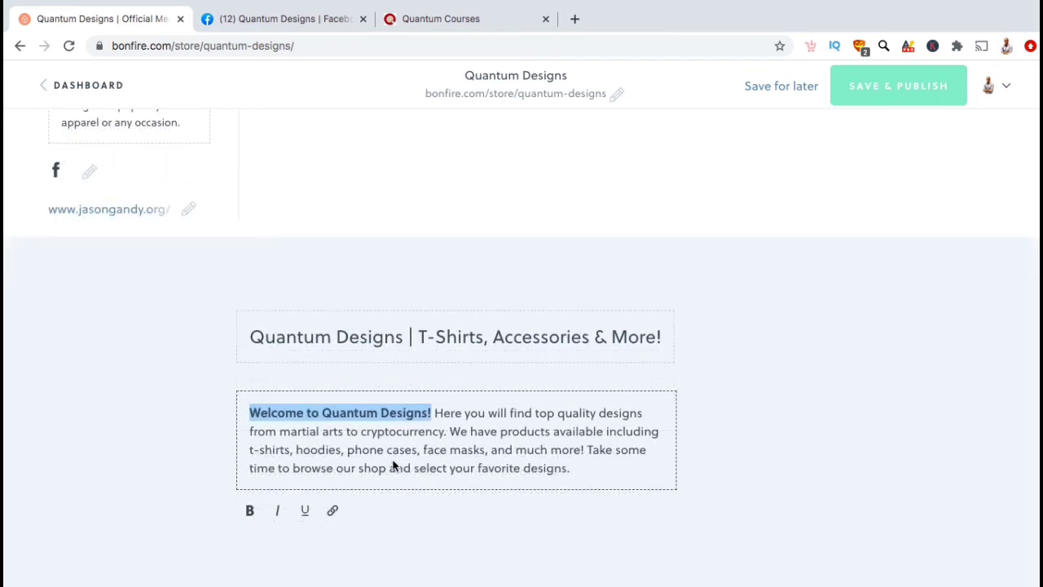
Italicise the product list 't-shirts, hoodies, … much more!' and close the description editor.
drag(249, 450, 580, 450)
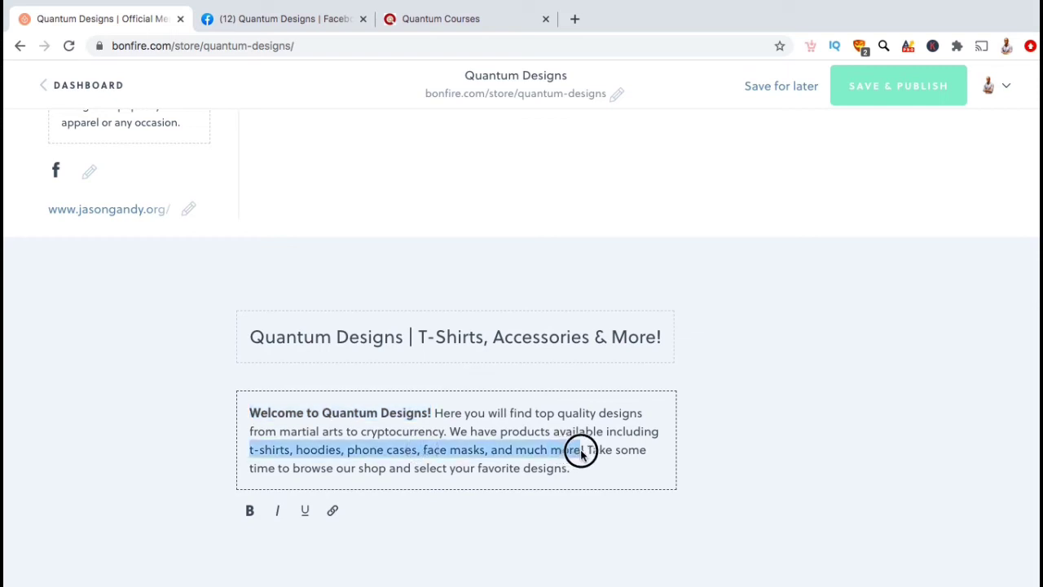
click(280, 513)
click(431, 449)
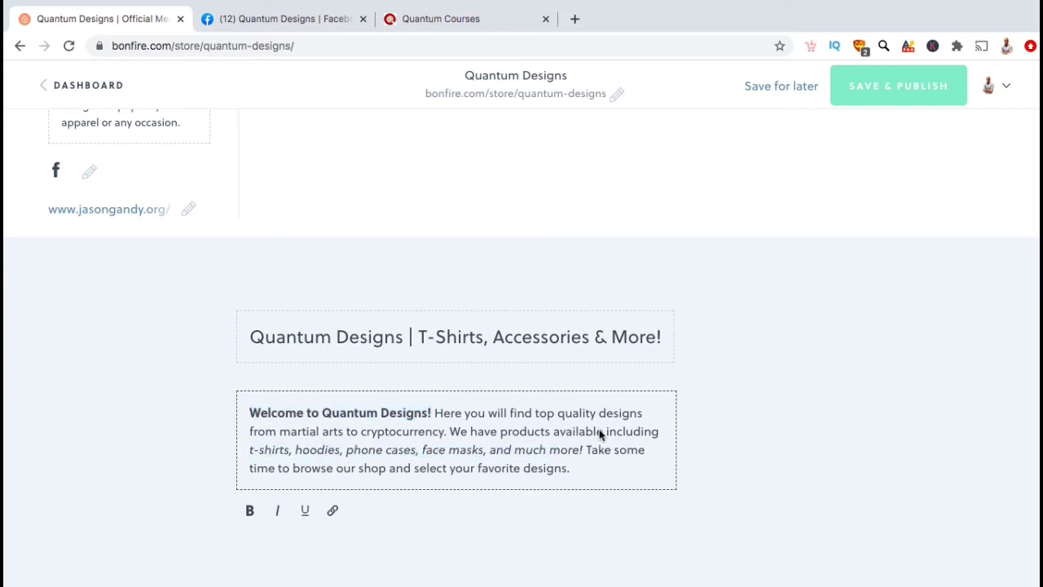
click(731, 420)
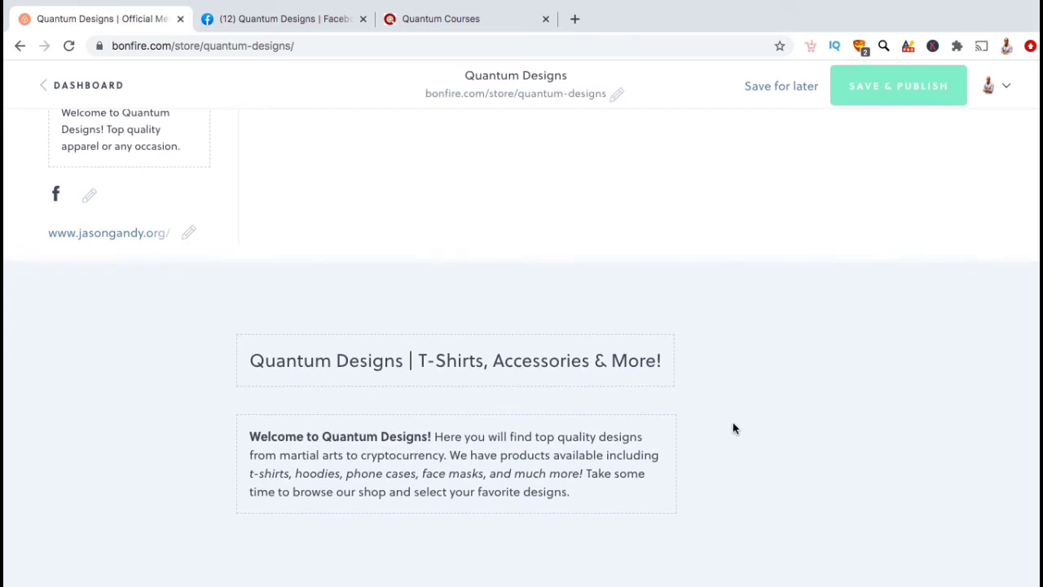
scroll(733, 428, up, 10)
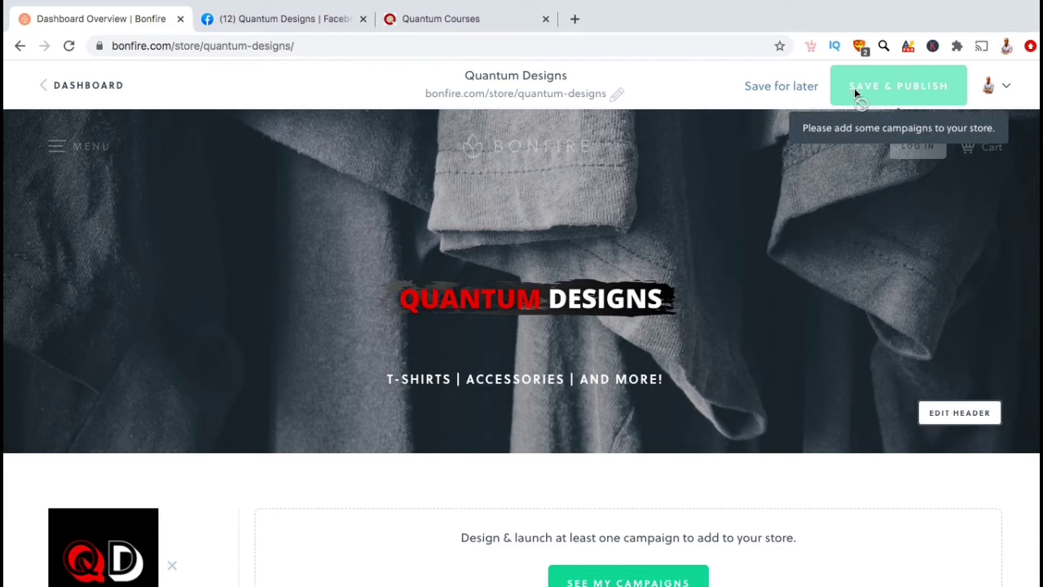
Save the Quantum Designs store as a draft with 'Save for later'.
click(812, 95)
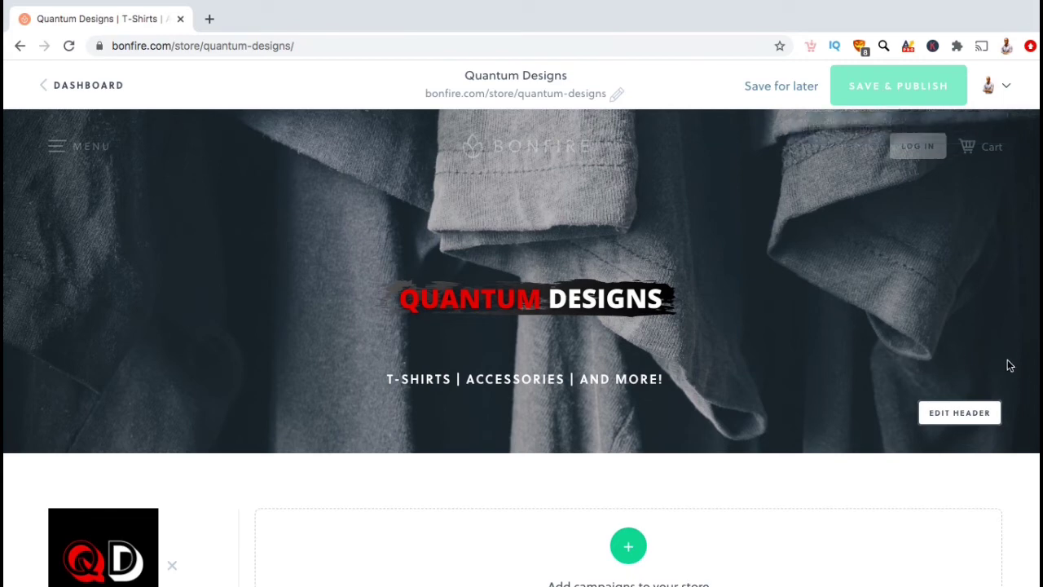
Add the 'Excuses Don't Build Muscles | Gym Workout' campaign to the store's campaigns area.
scroll(1020, 383, down, 2)
scroll(1022, 384, down, 2)
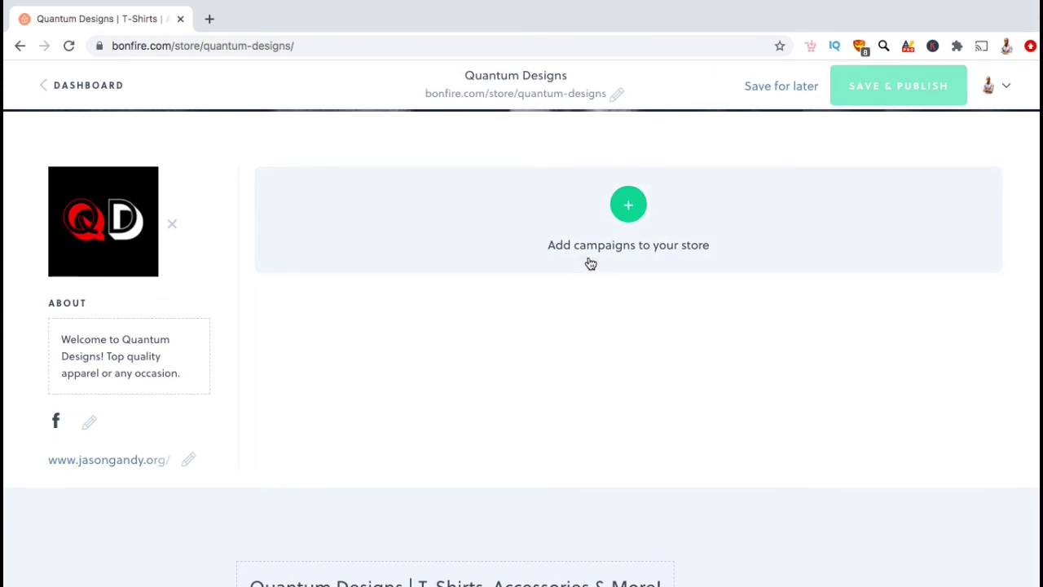
click(591, 263)
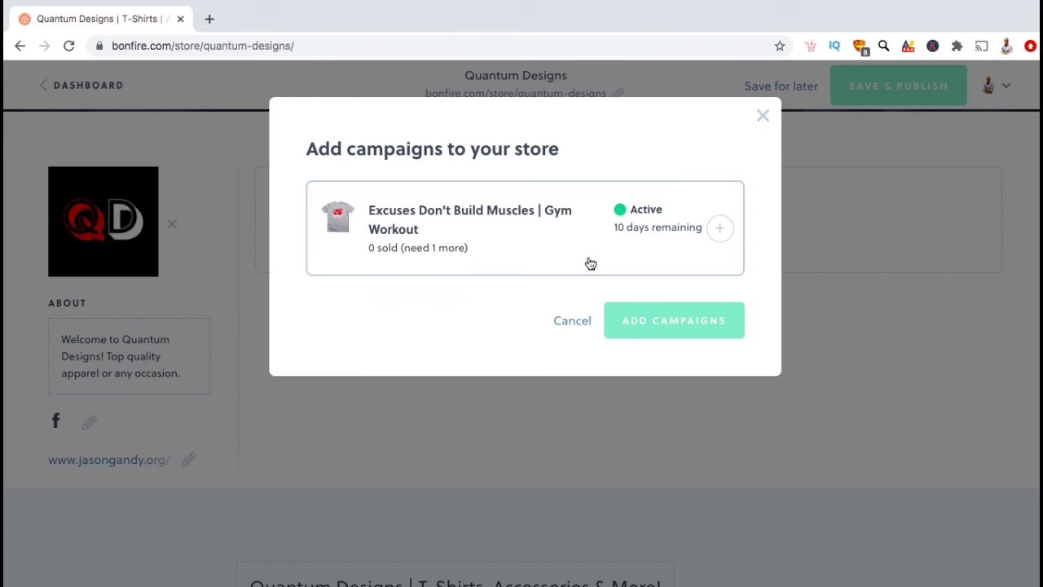
click(717, 230)
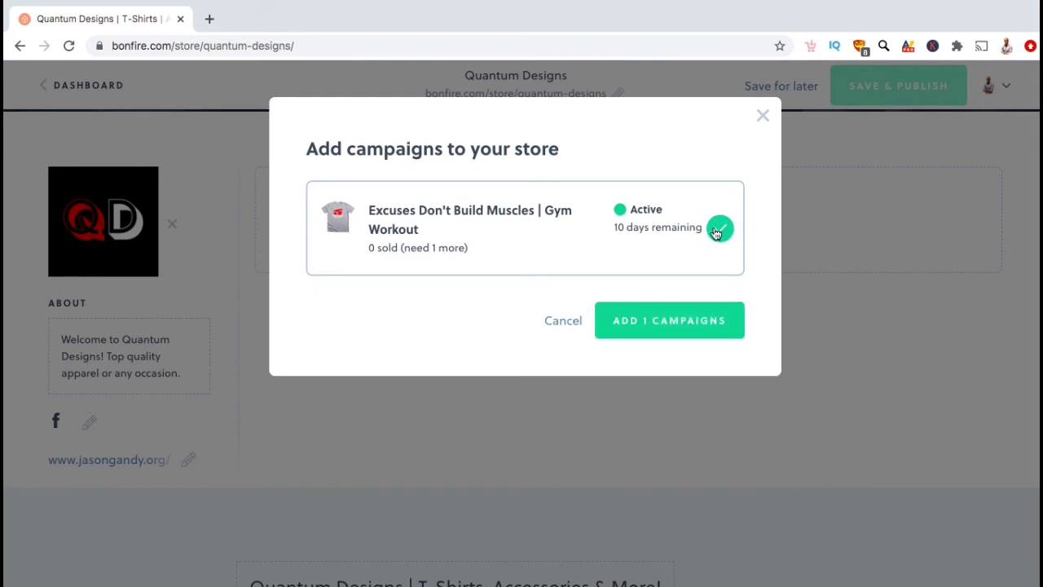
click(684, 317)
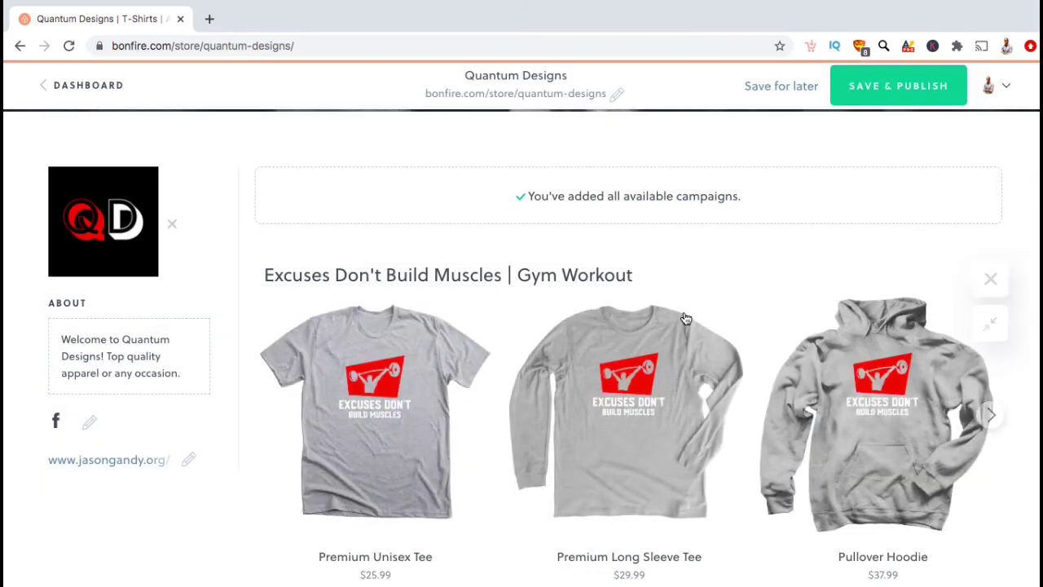
scroll(685, 318, down, 1)
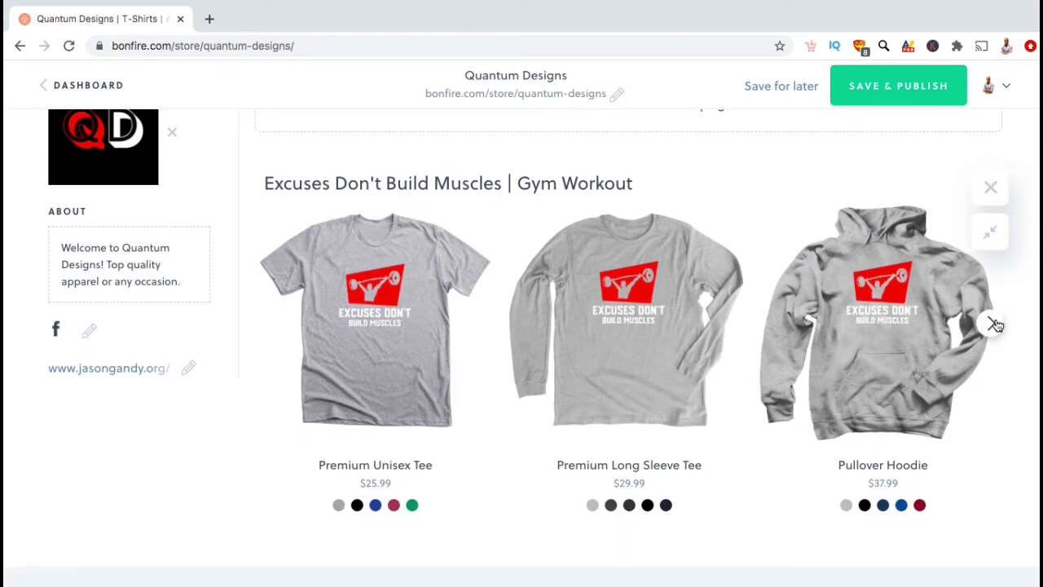
scroll(994, 325, up, 1)
click(995, 364)
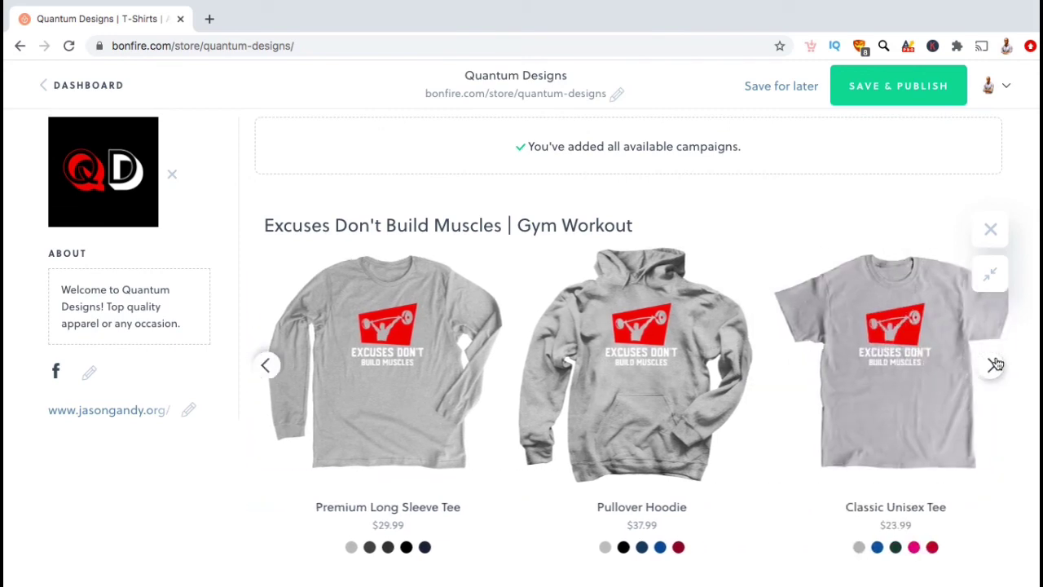
click(995, 364)
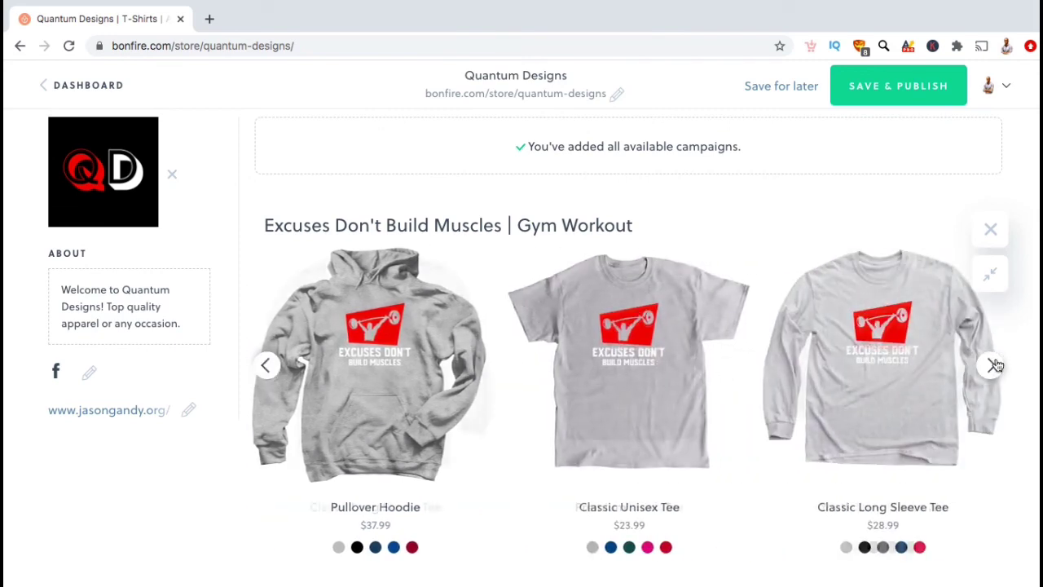
click(995, 364)
click(995, 365)
scroll(996, 365, up, 5)
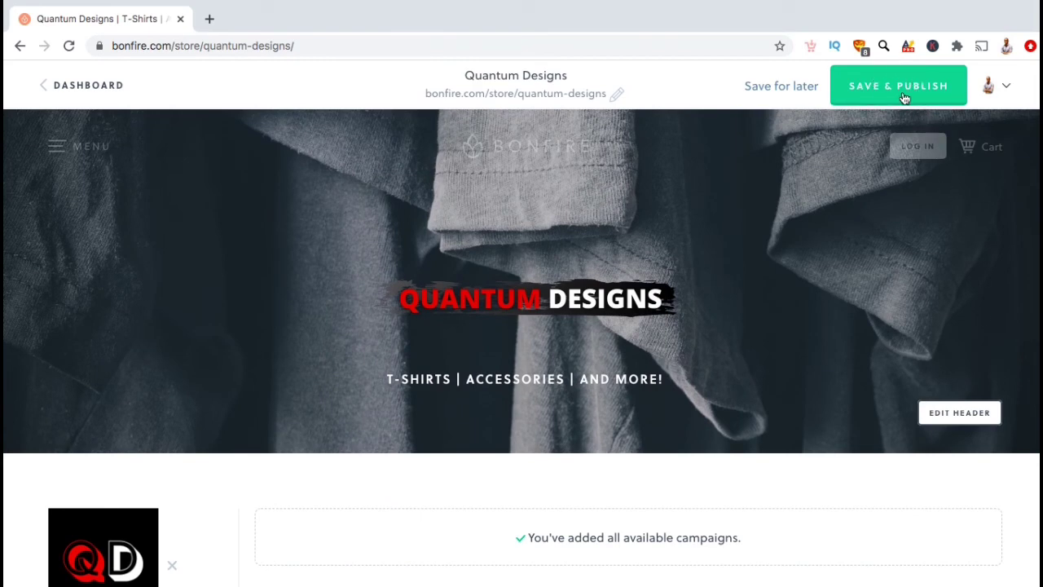
Publish the store and go to the live storefront at bonfire.com/store/quantum-designs/.
click(903, 96)
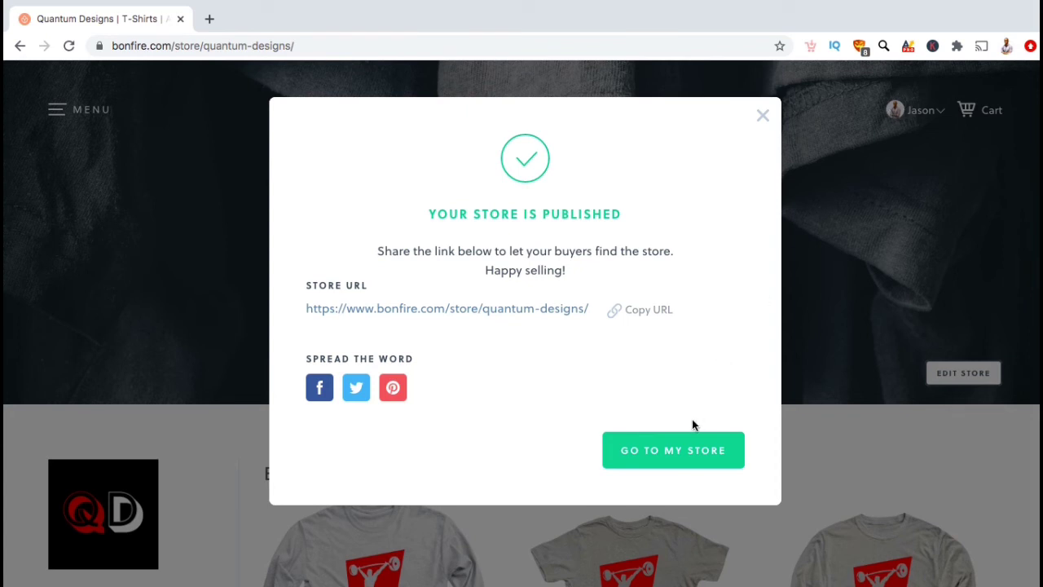
click(668, 458)
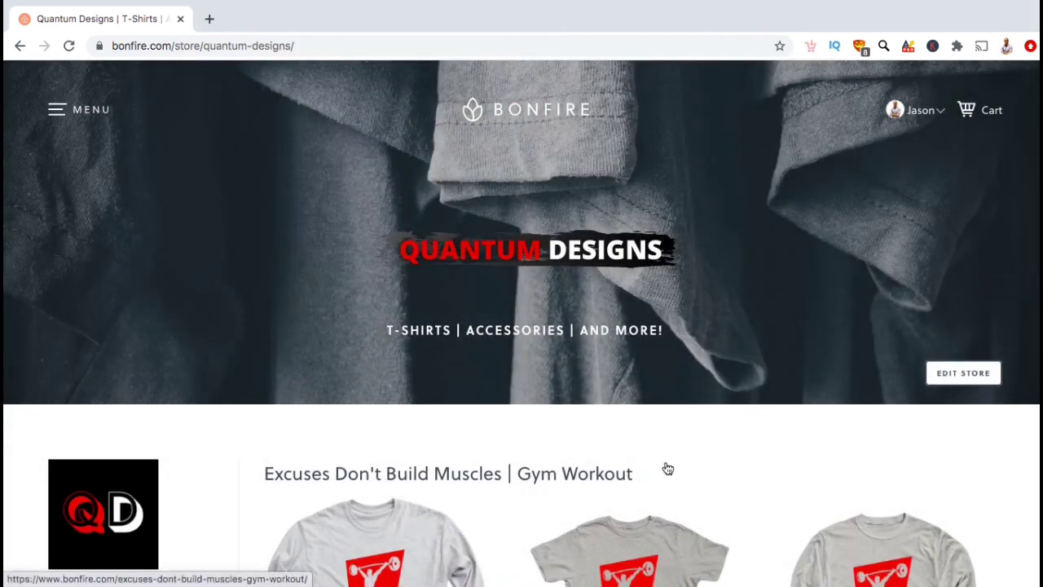
scroll(667, 468, down, 5)
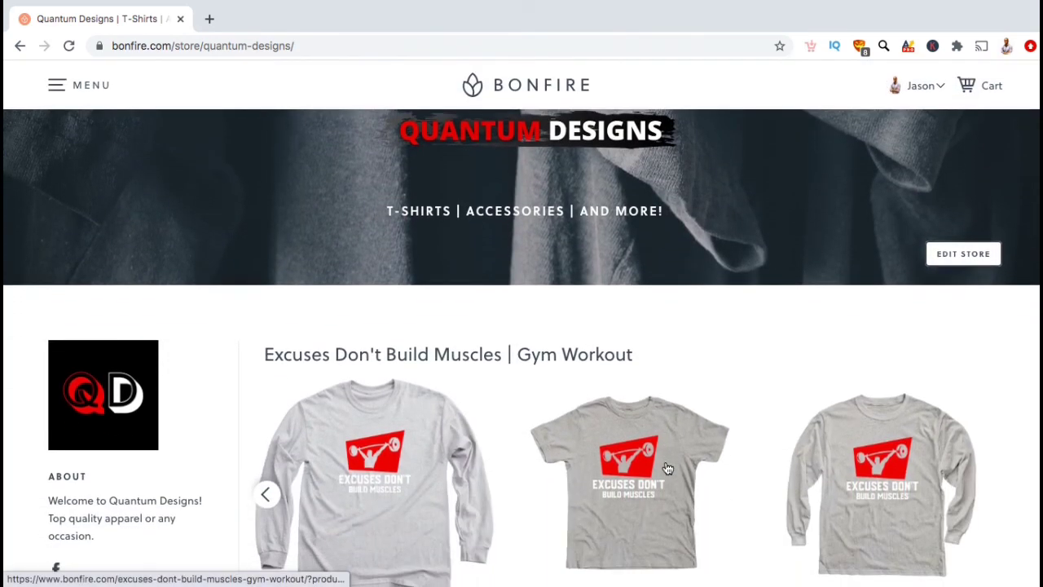
scroll(667, 468, down, 5)
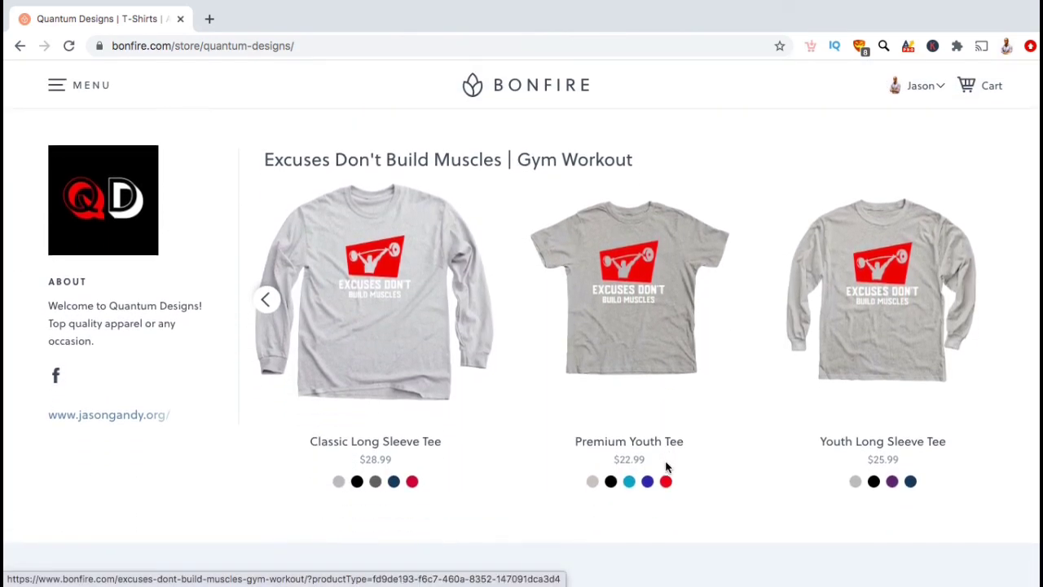
scroll(665, 467, down, 5)
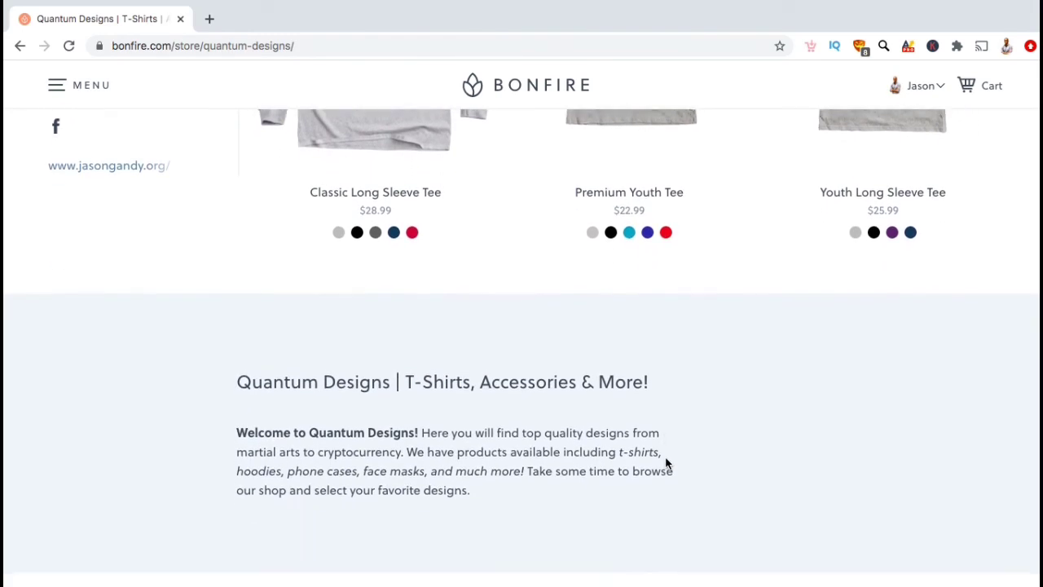
scroll(665, 458, down, 4)
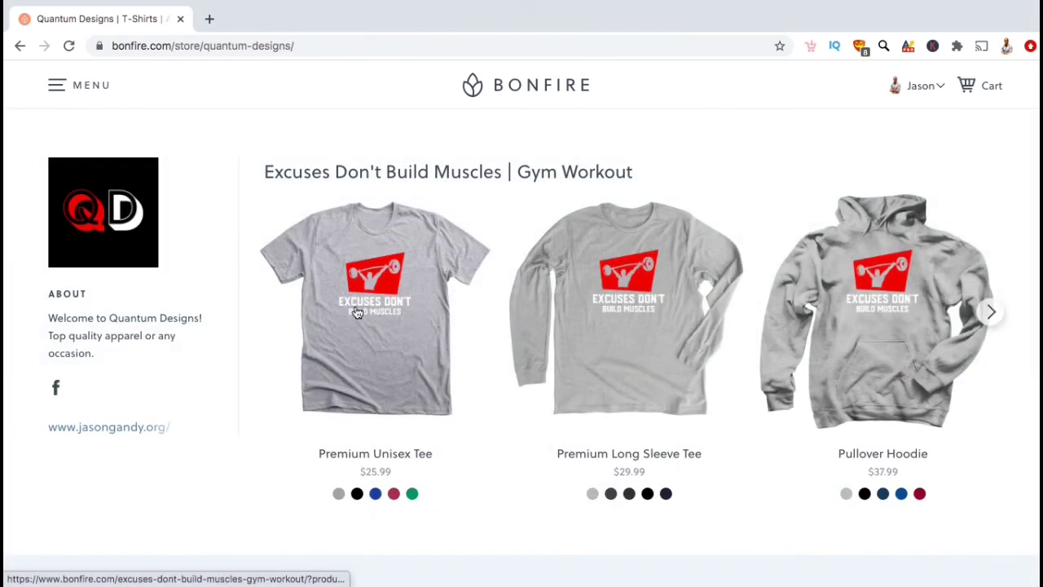
Add one Premium Unisex Tee ($25.99) to the cart, check it, then close the cart.
click(356, 312)
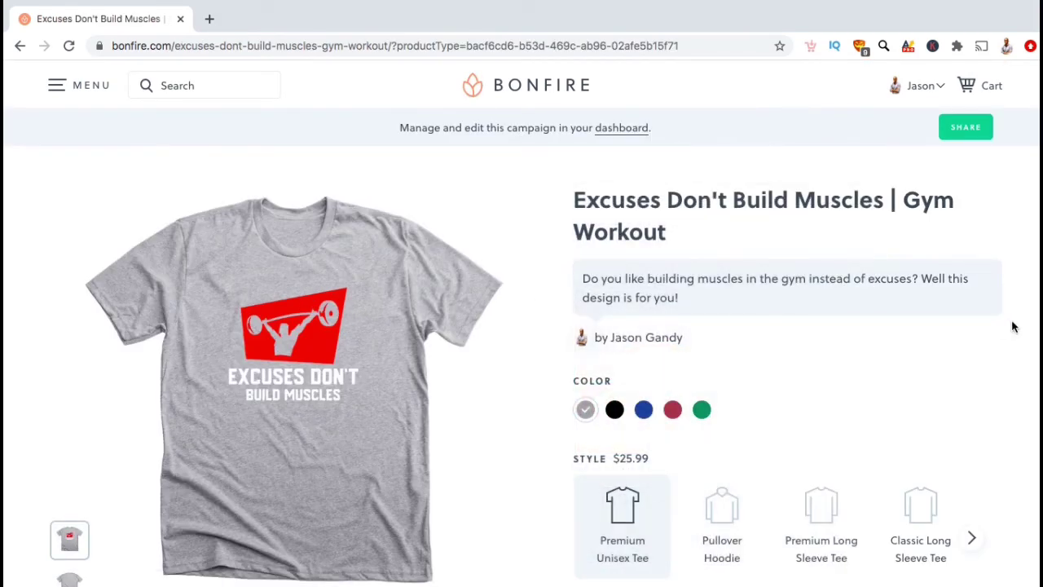
scroll(1013, 326, down, 2)
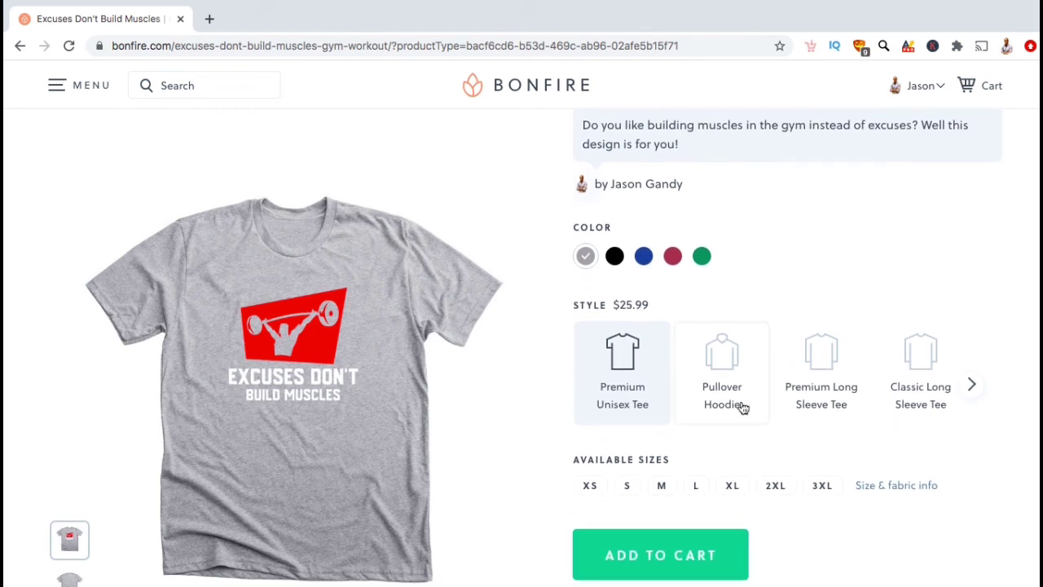
click(656, 550)
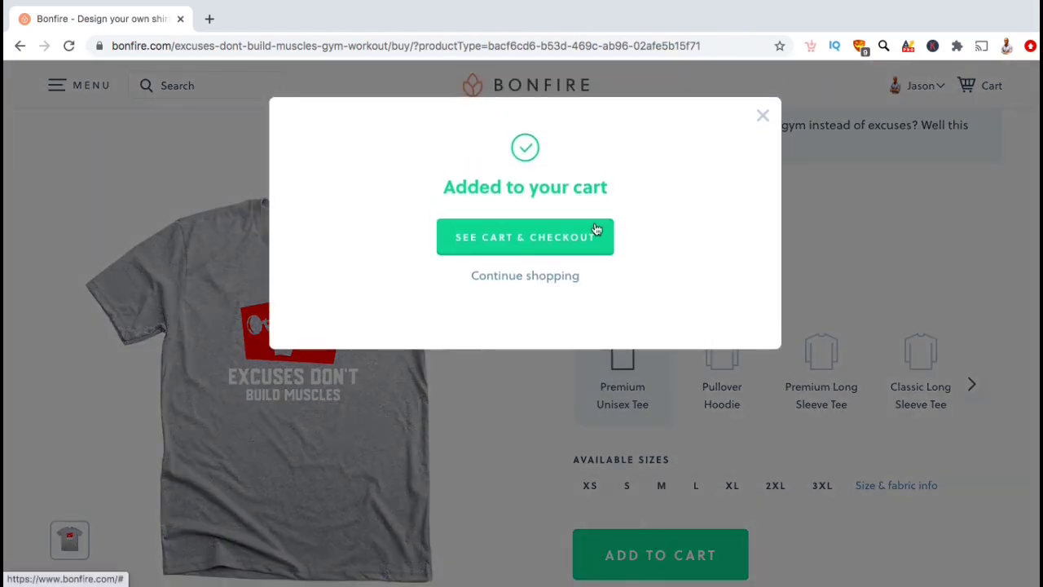
click(597, 232)
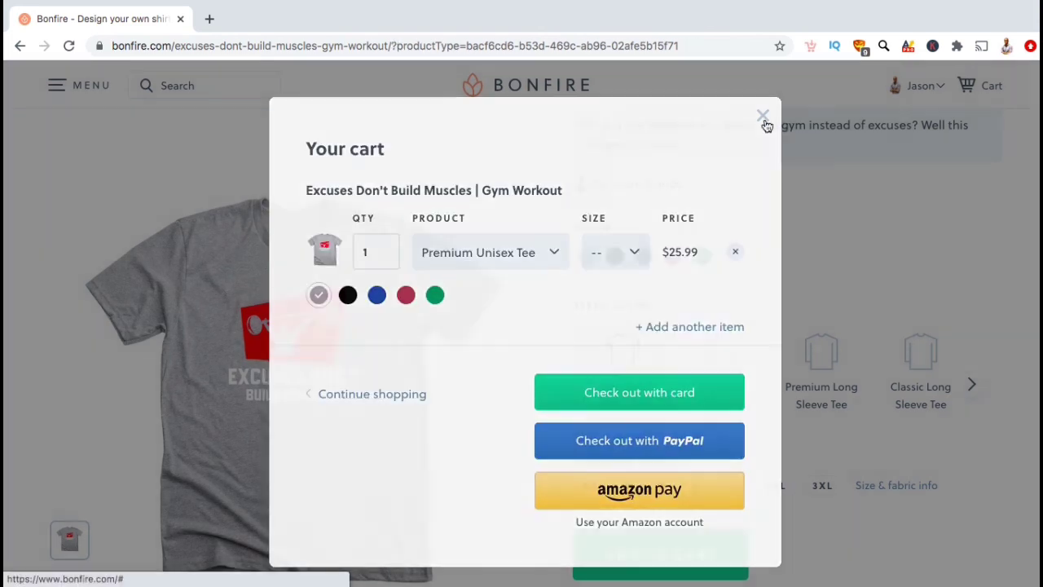
click(764, 118)
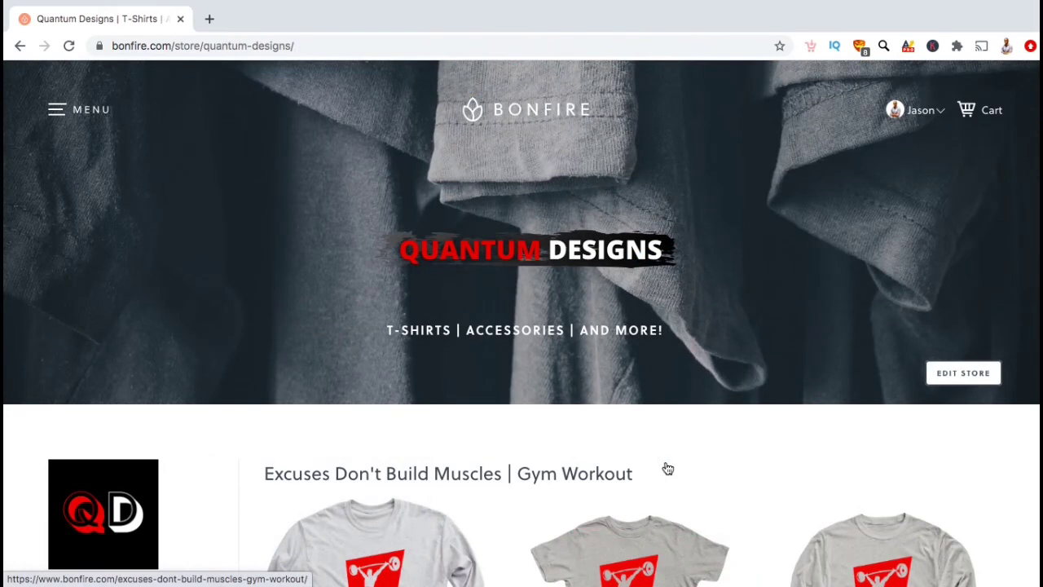